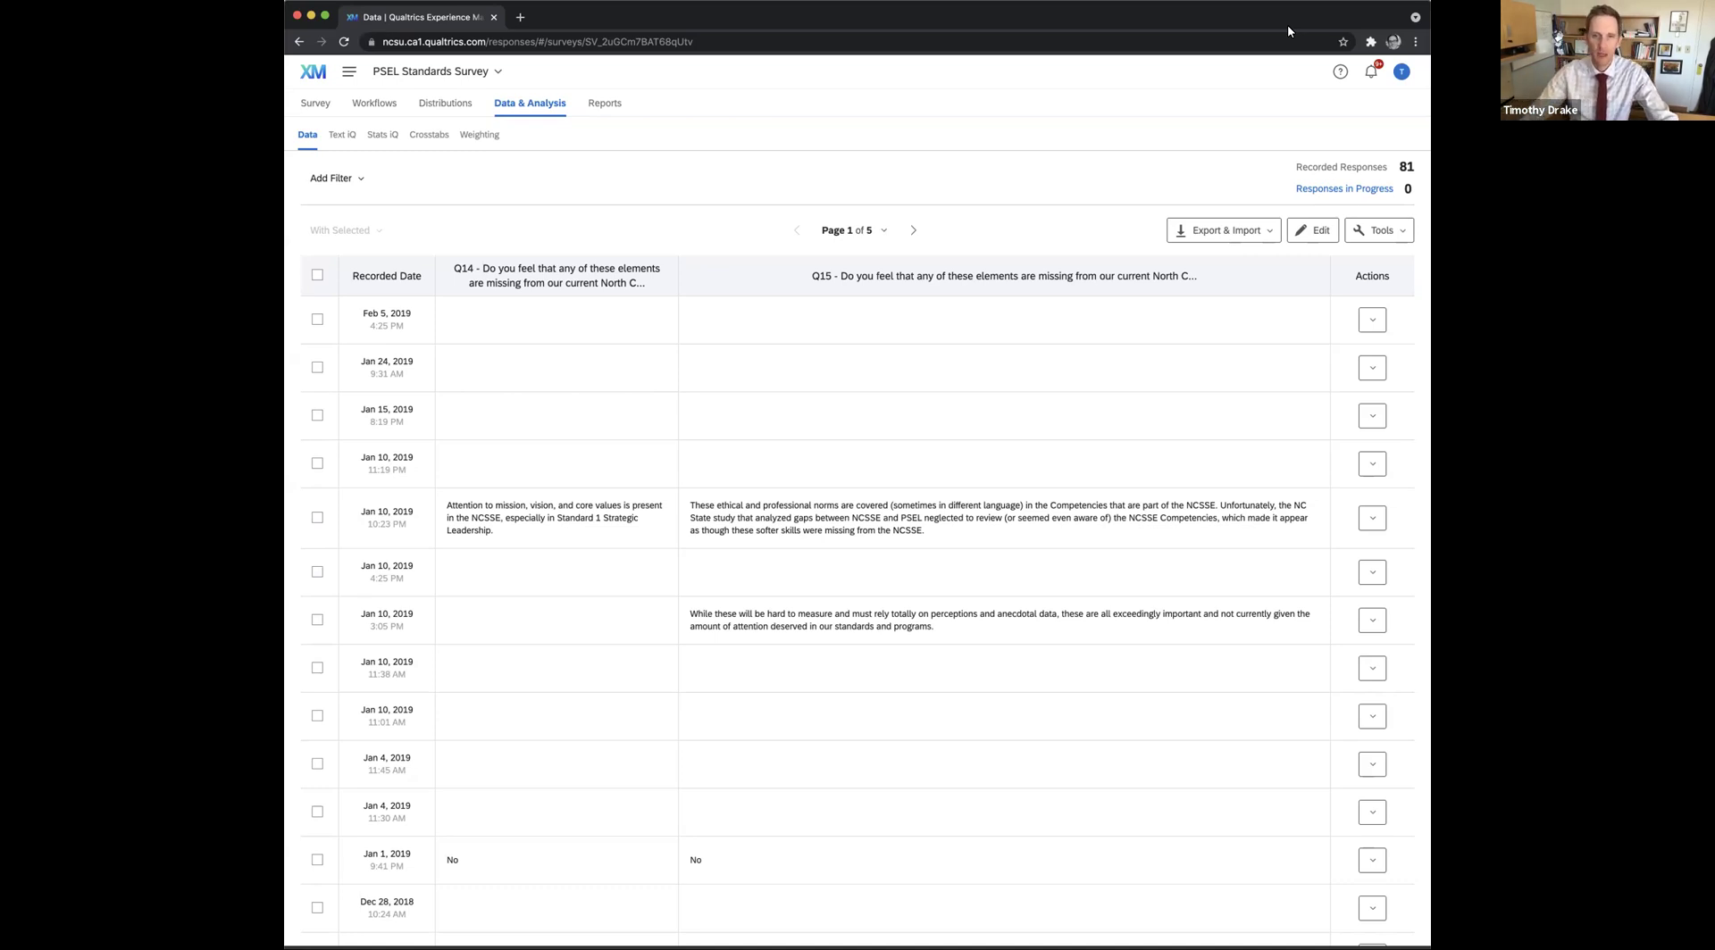
Step: Review the PSEL Standards Survey's introduction, affiliation question, Standard 1 rating matrix and open-ended follow-up question
click(312, 104)
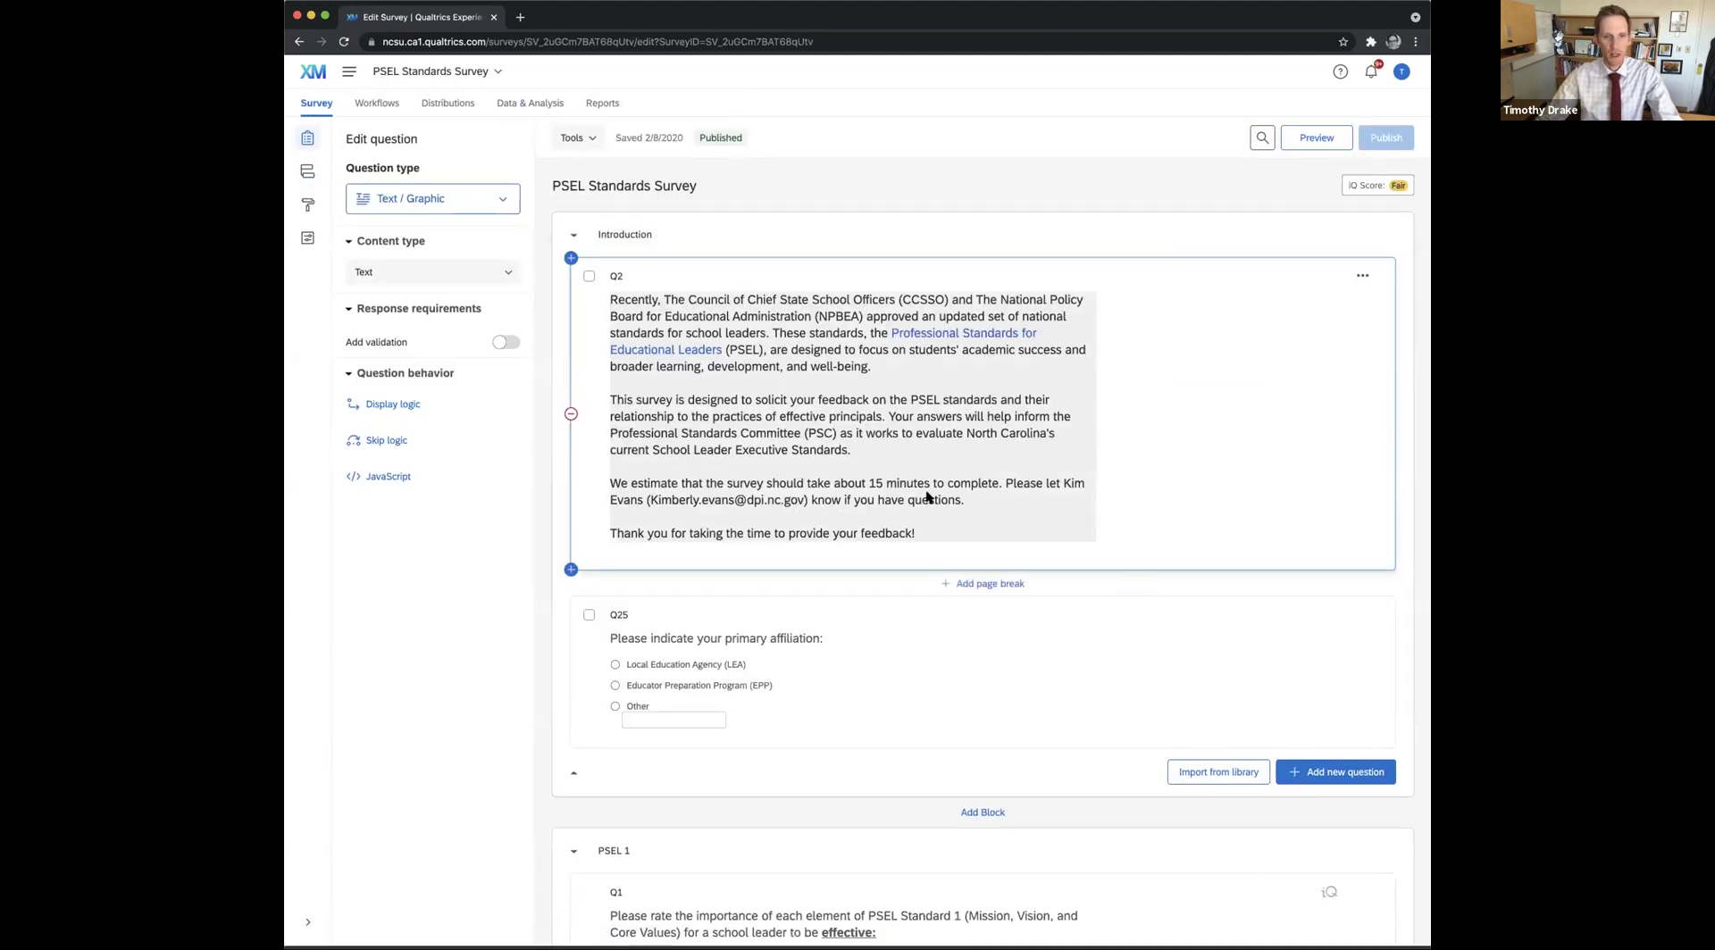
scroll(1006, 490, down, 2)
click(738, 588)
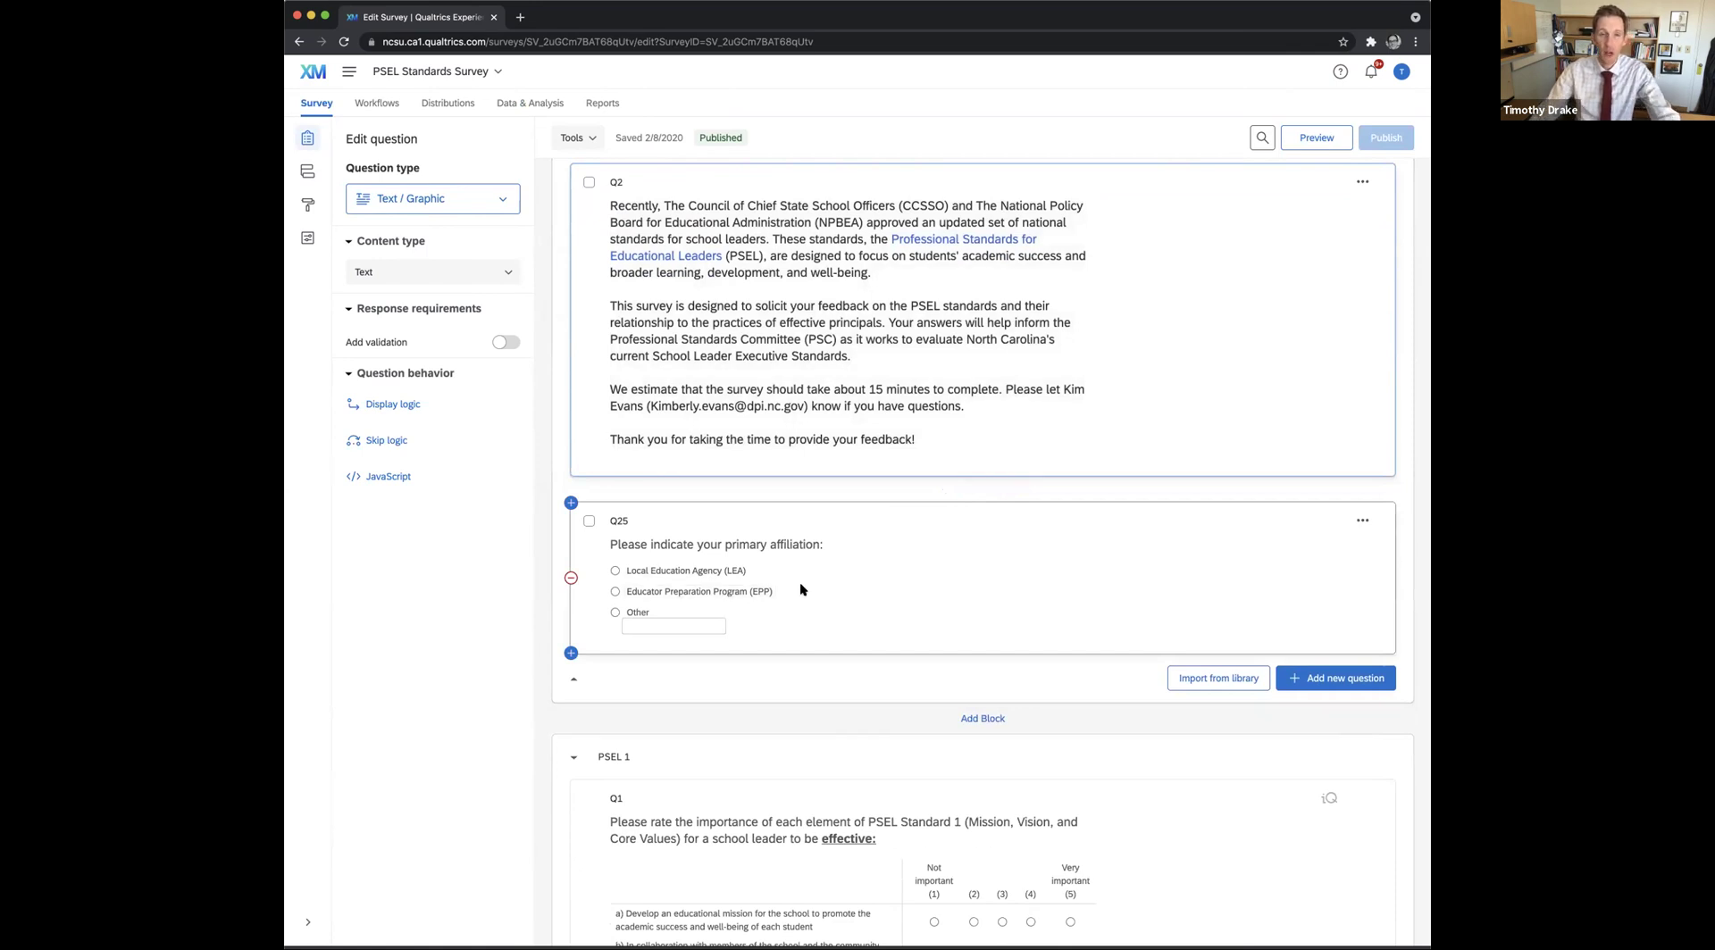
scroll(801, 587, down, 3)
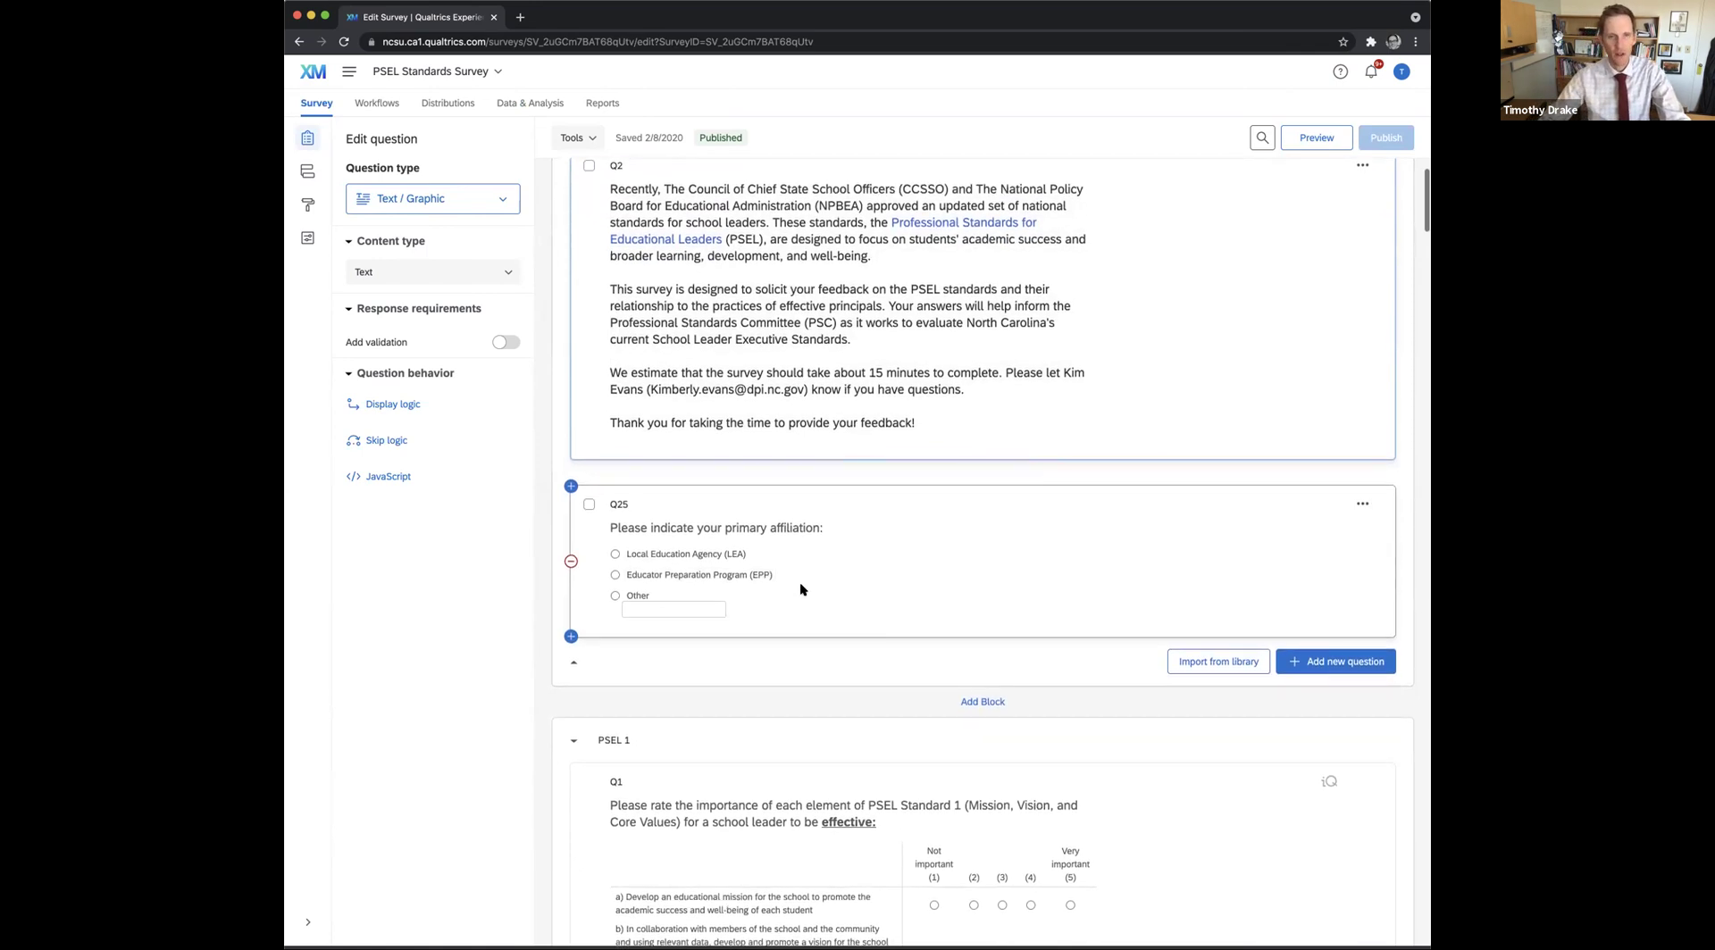
scroll(800, 590, down, 4)
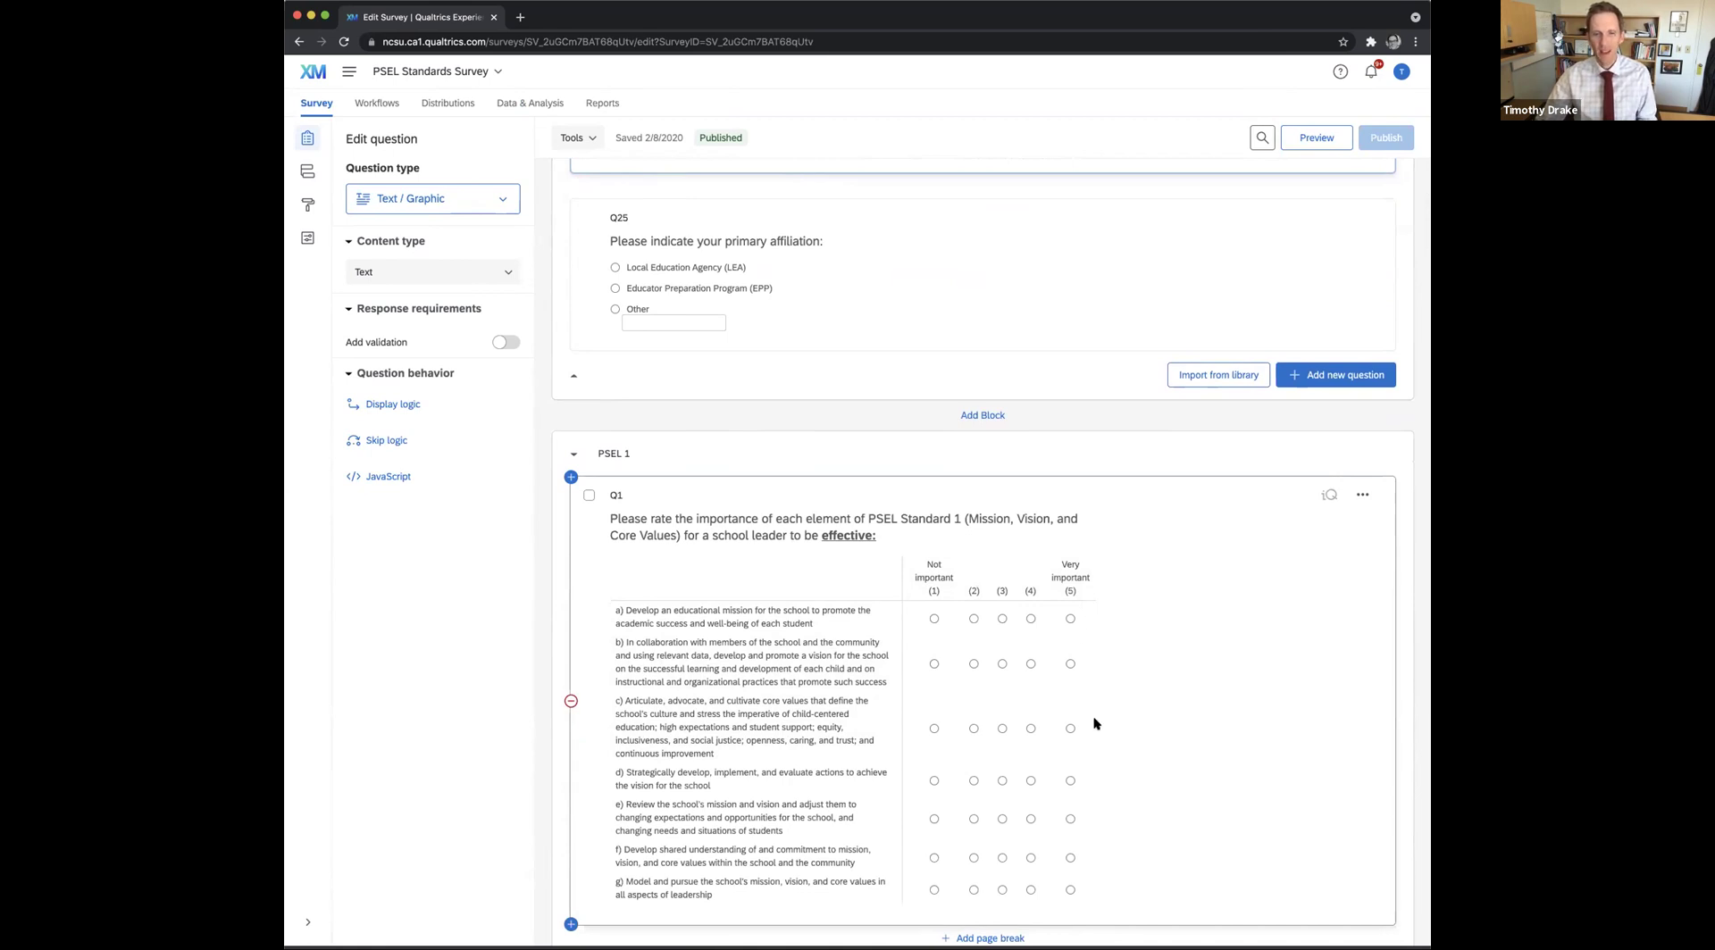
scroll(1097, 723, down, 1)
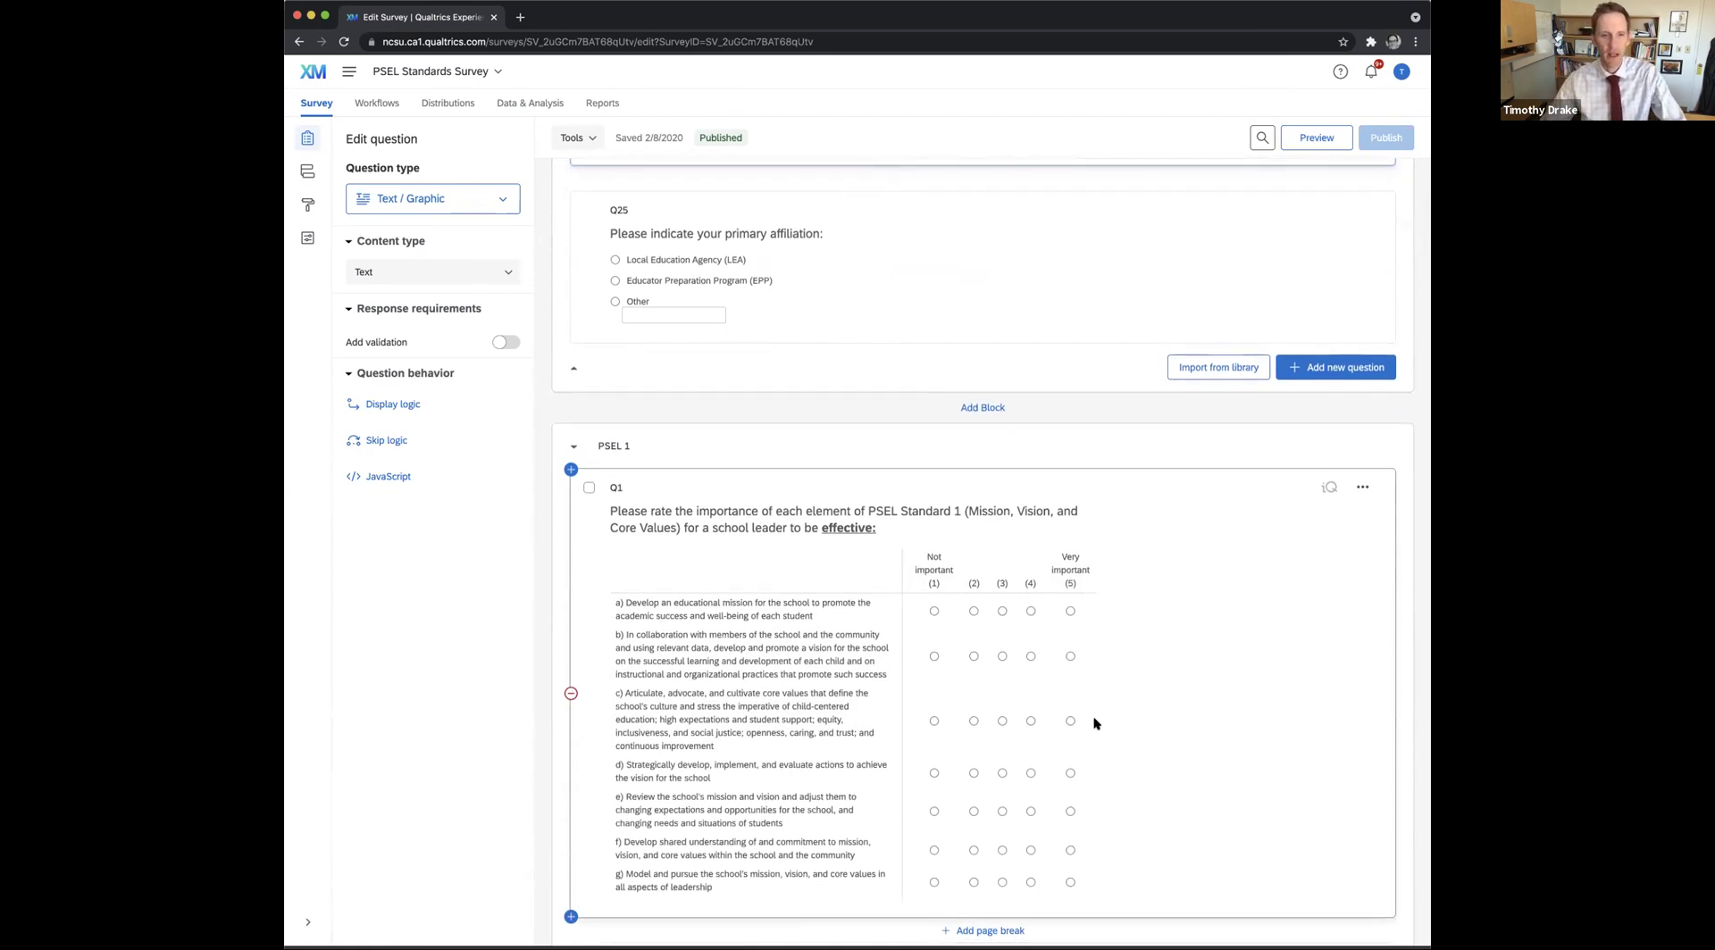
scroll(1097, 723, down, 3)
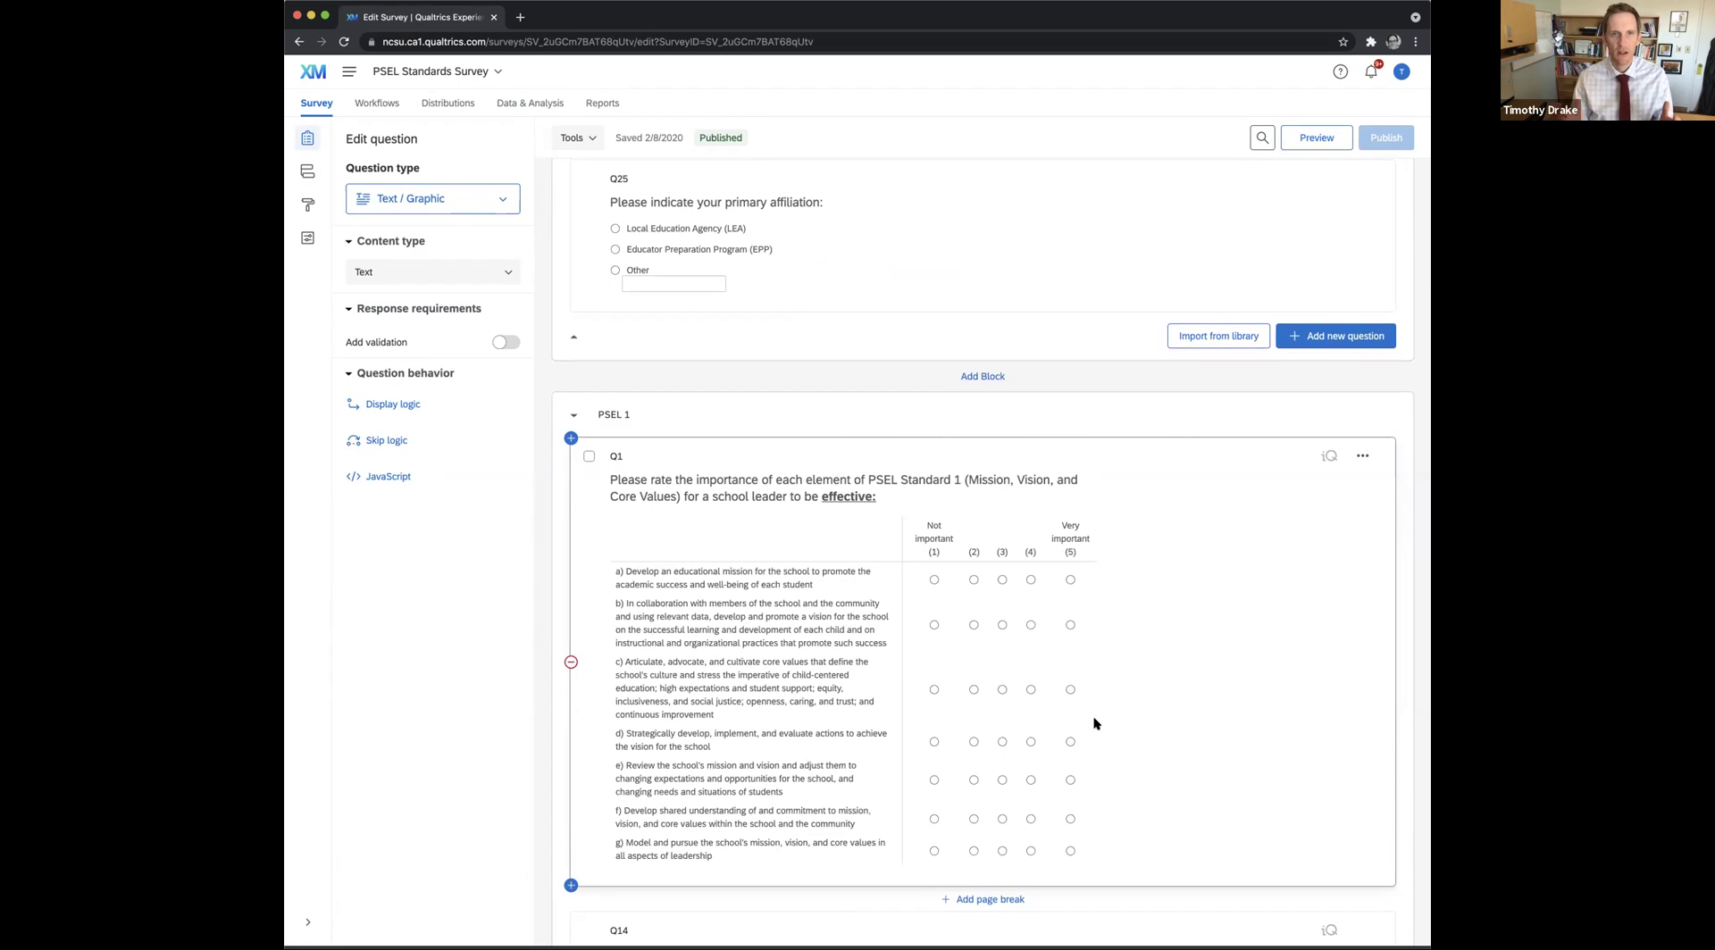
scroll(1097, 723, down, 5)
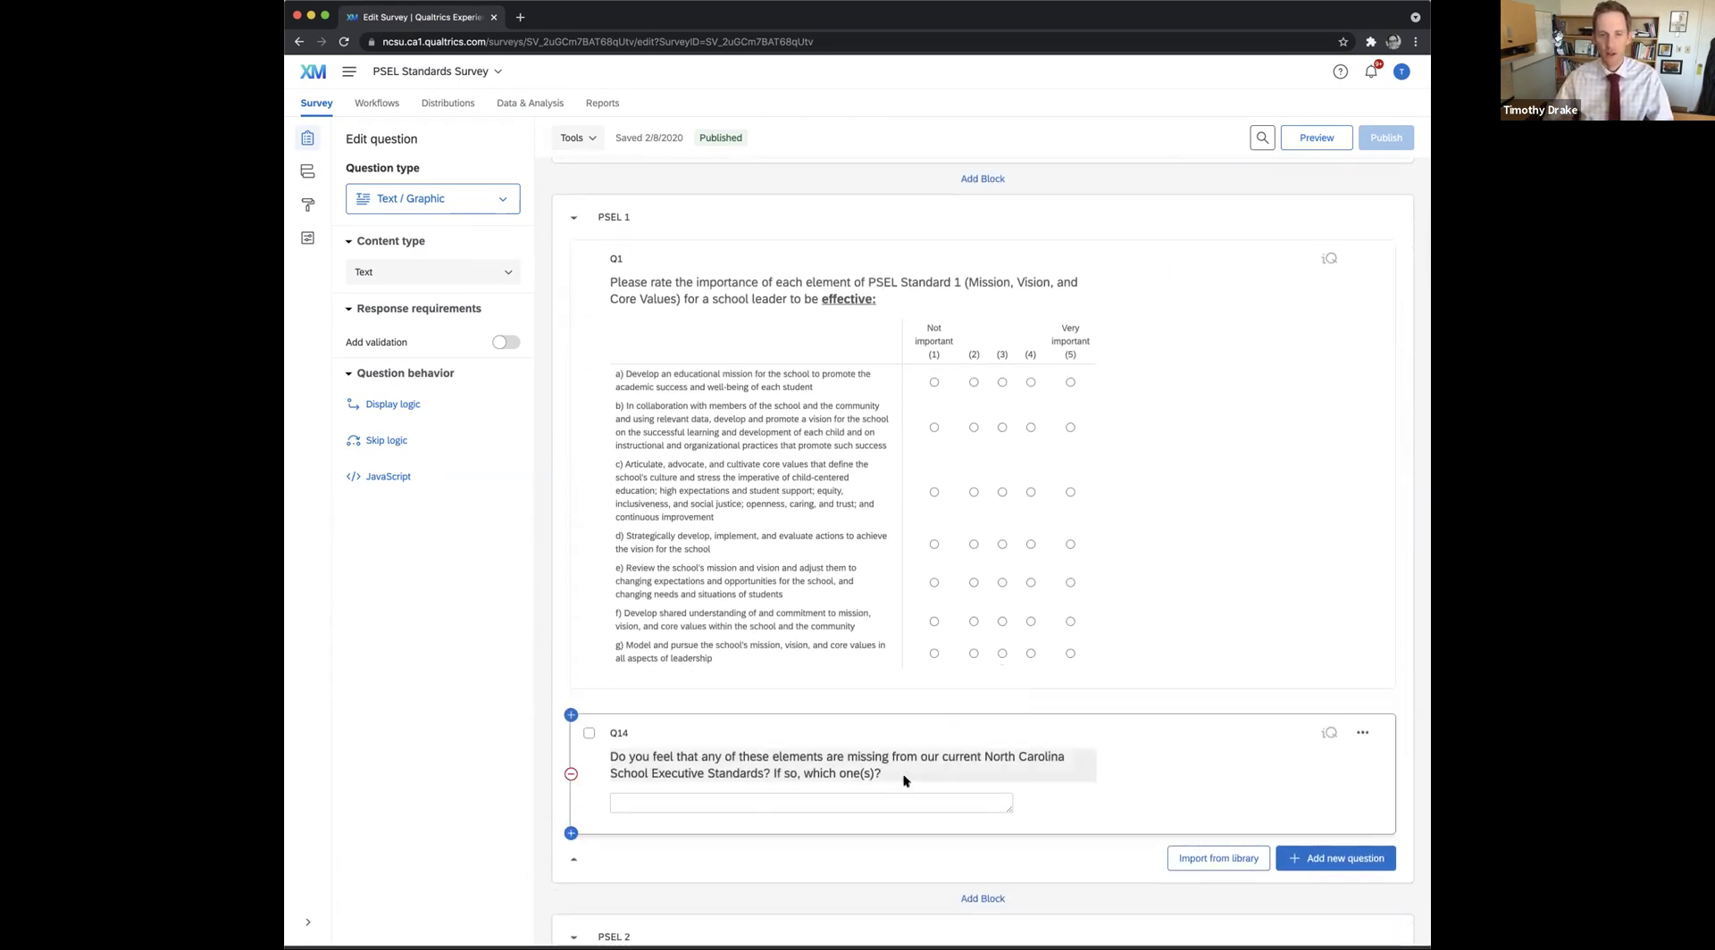
scroll(905, 625, up, 6)
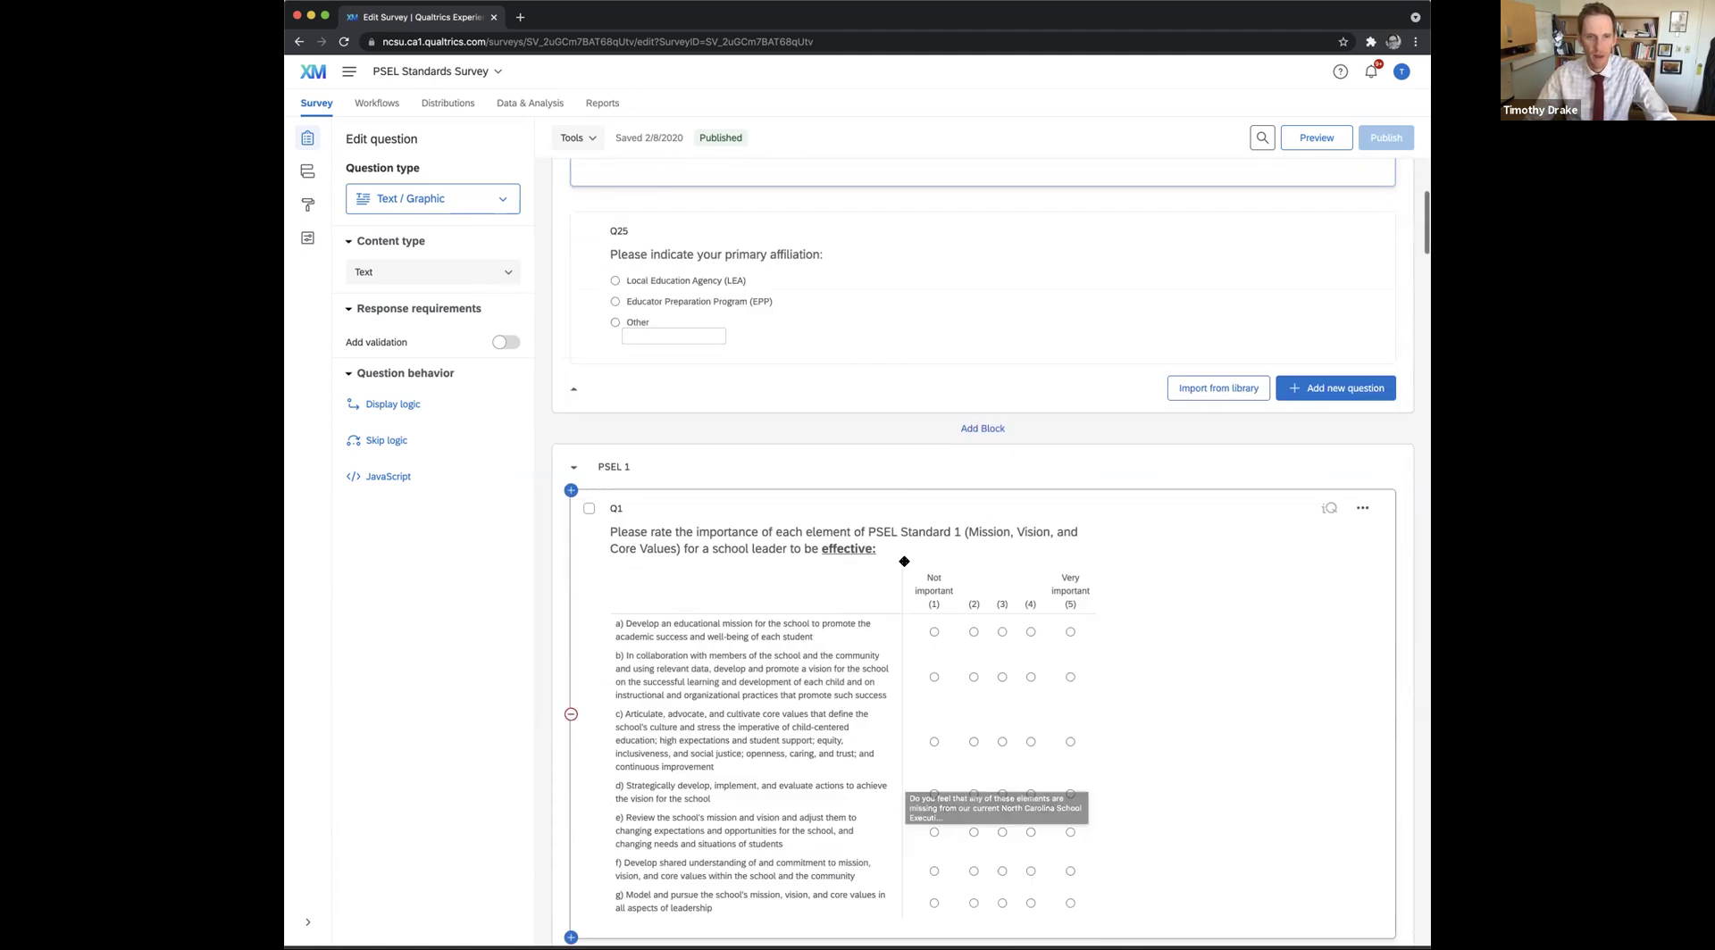
scroll(894, 508, up, 2)
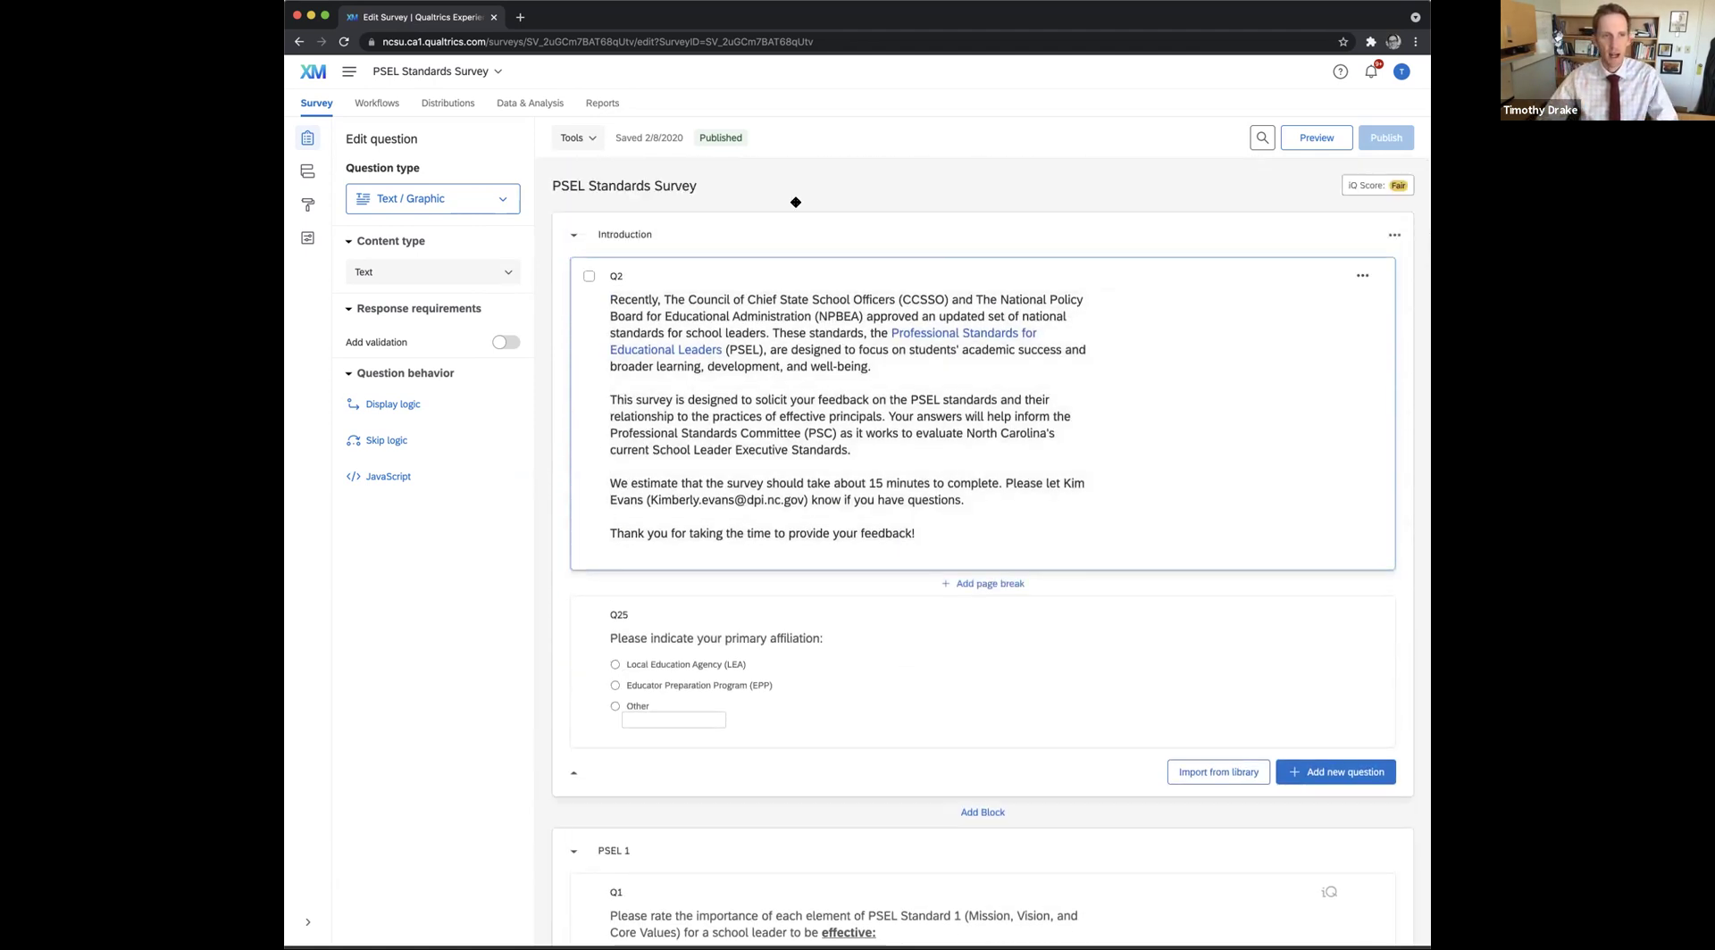
Step: Export all fields of the survey responses as an Excel file with numeric values and open the downloaded workbook
click(532, 102)
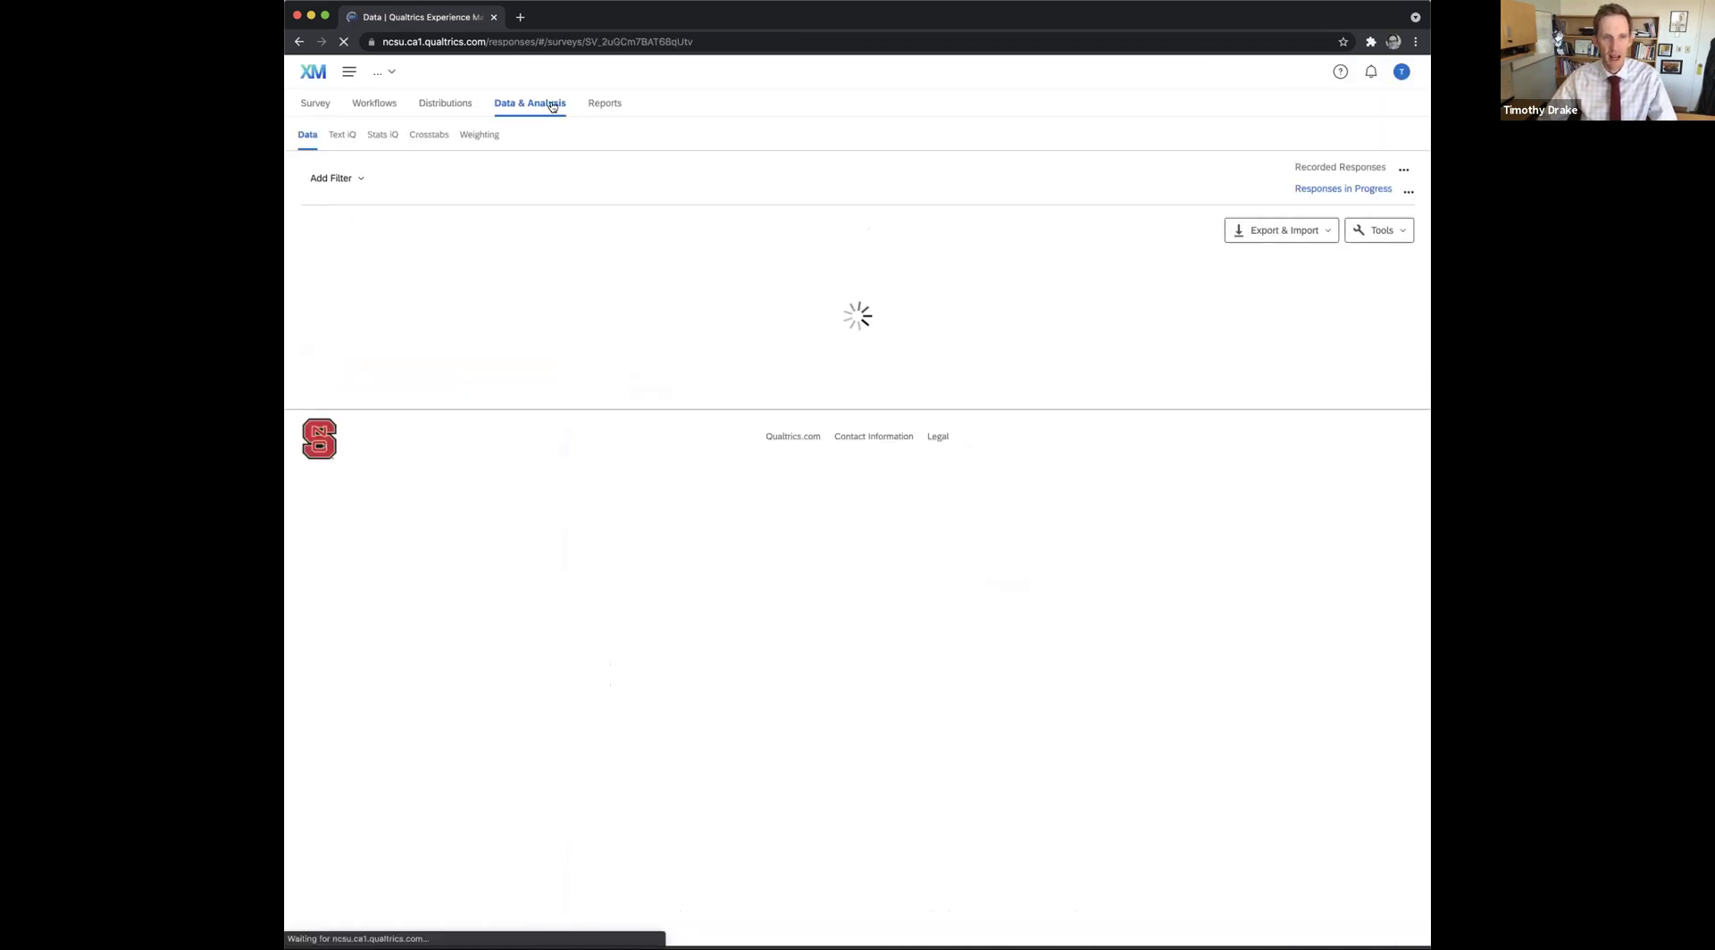
click(1254, 230)
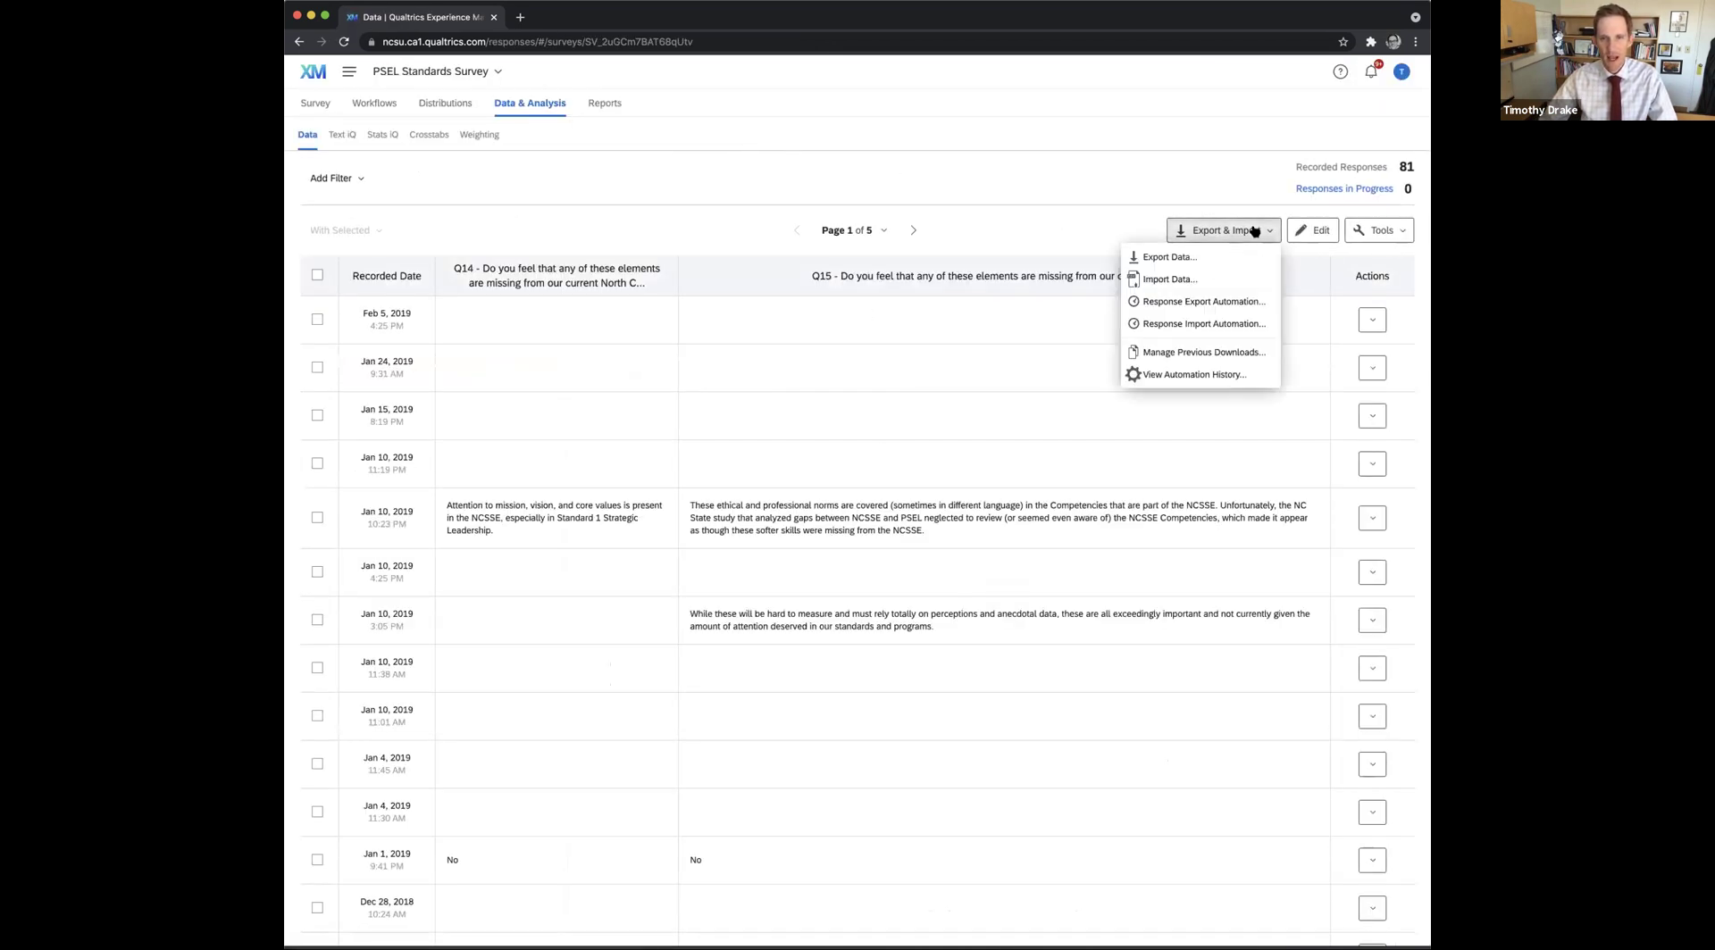
click(1170, 256)
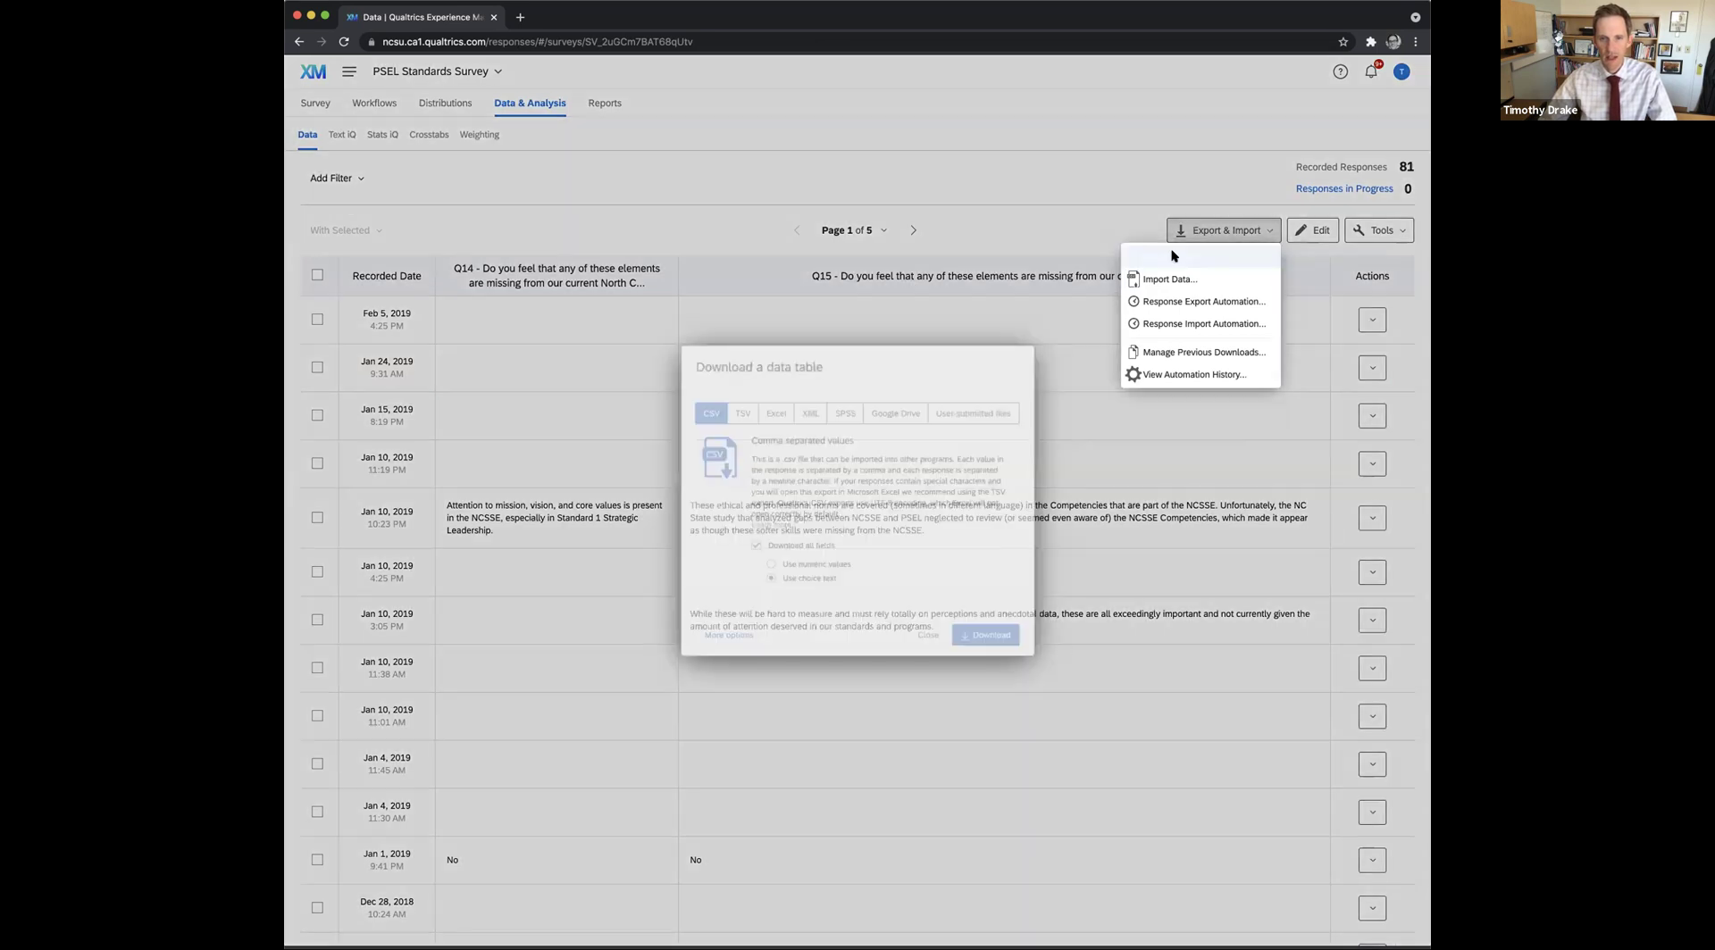
click(772, 406)
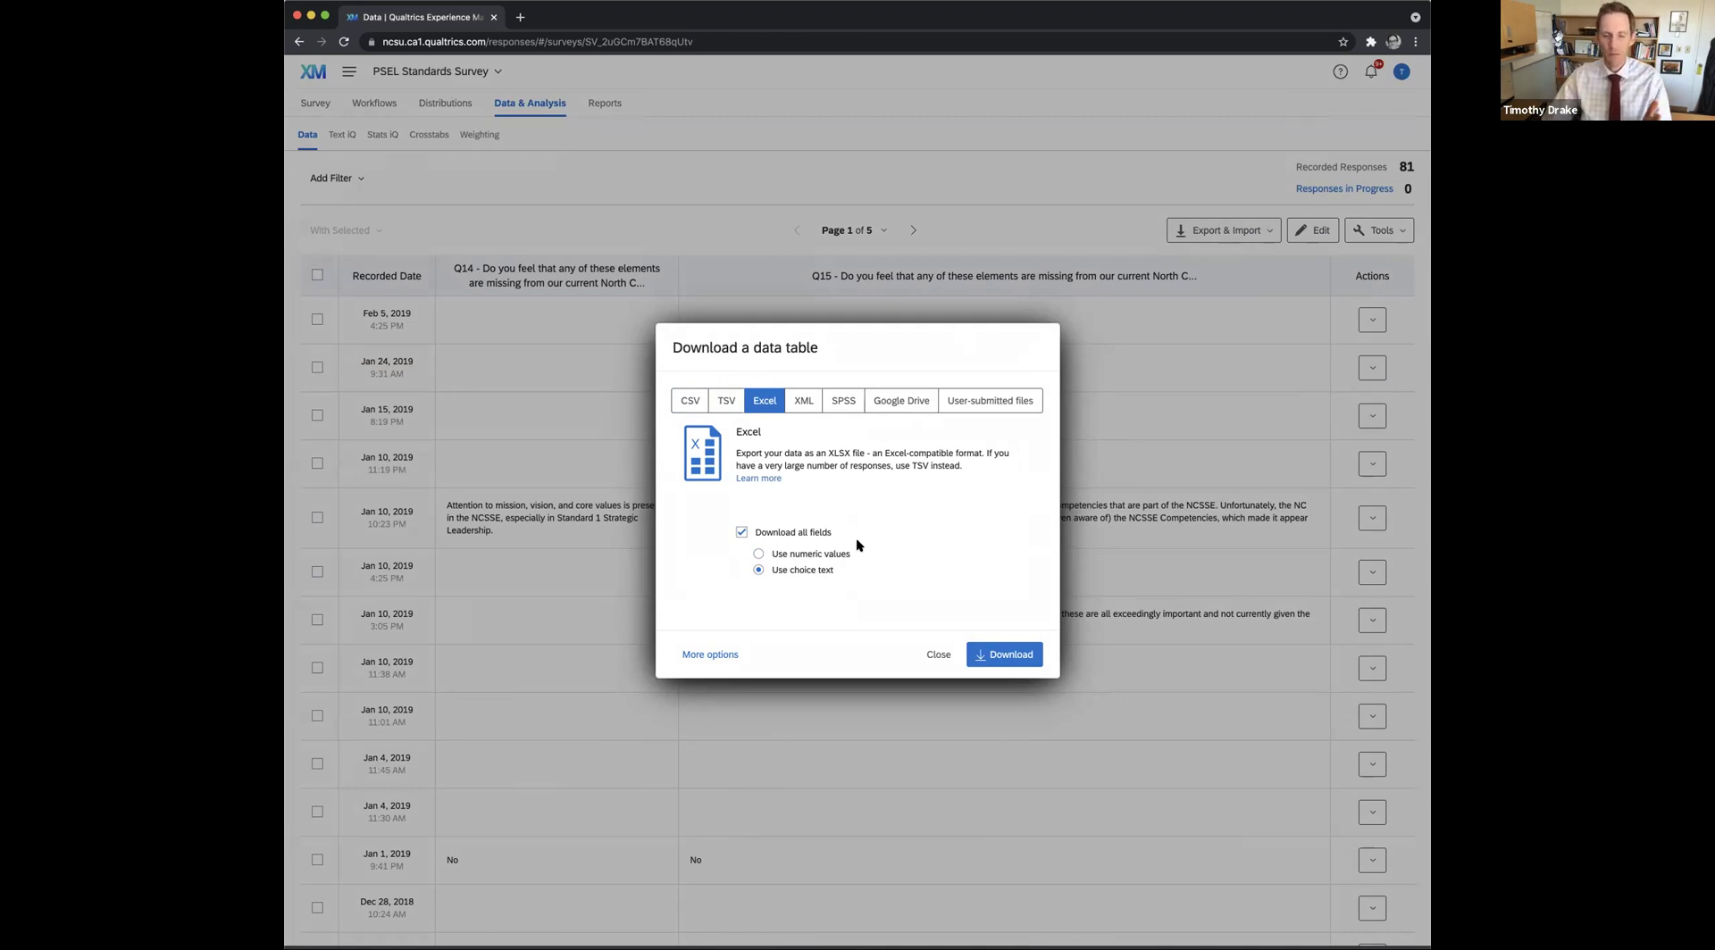
click(759, 555)
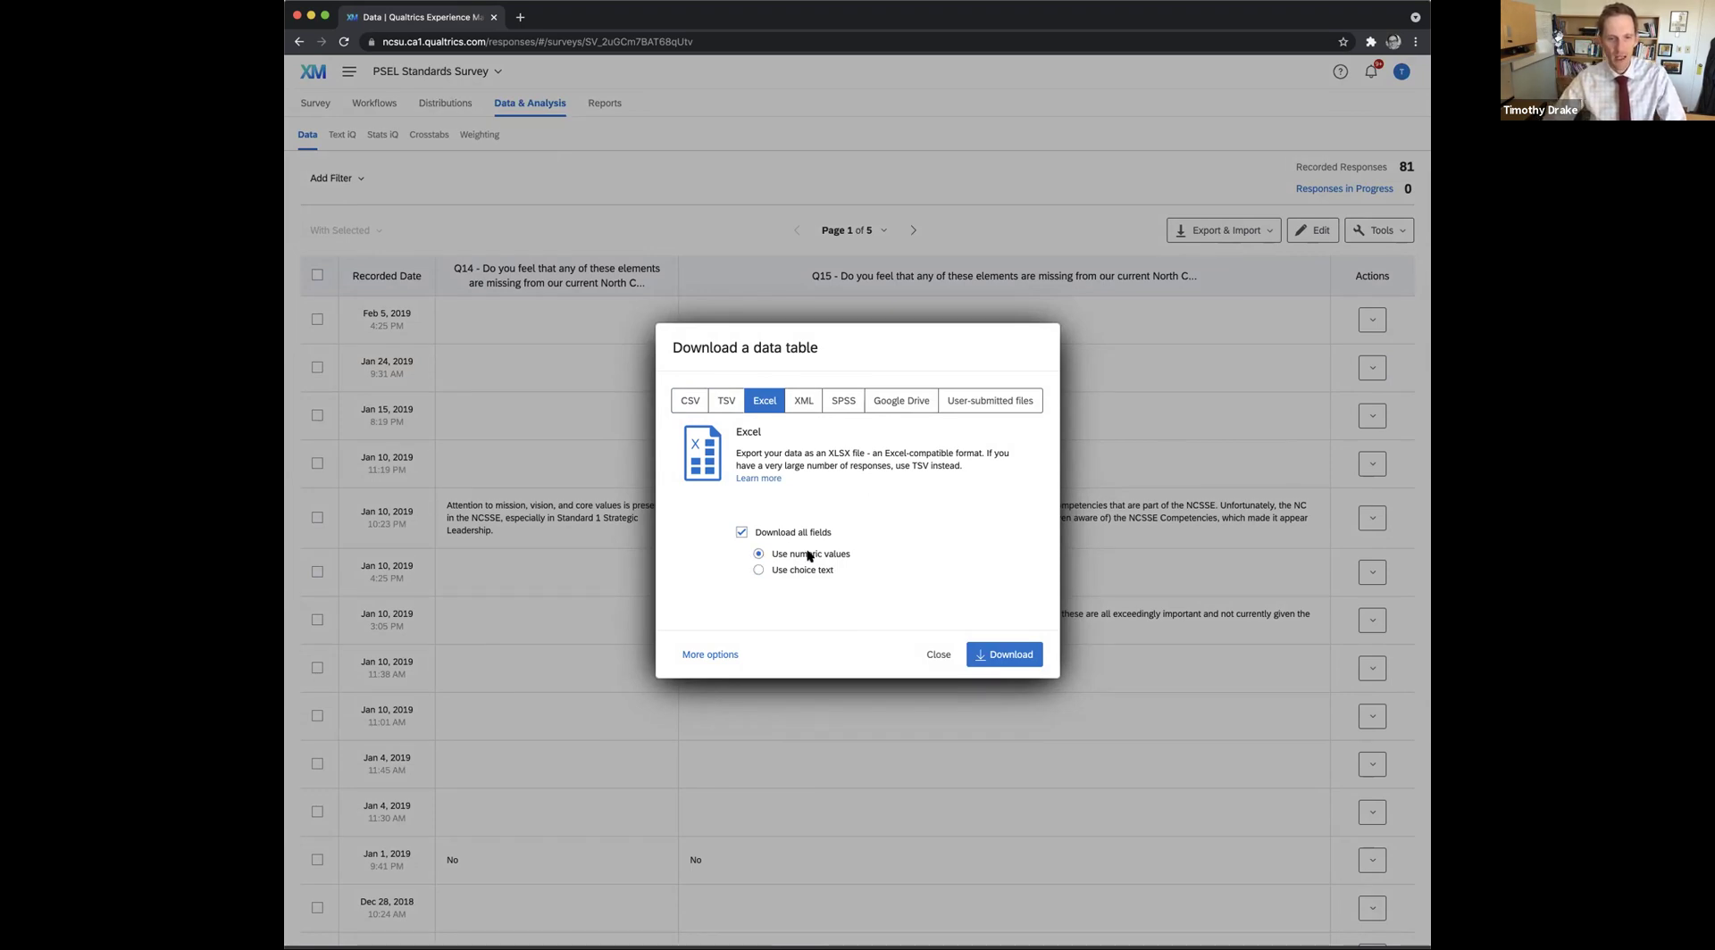
click(1015, 655)
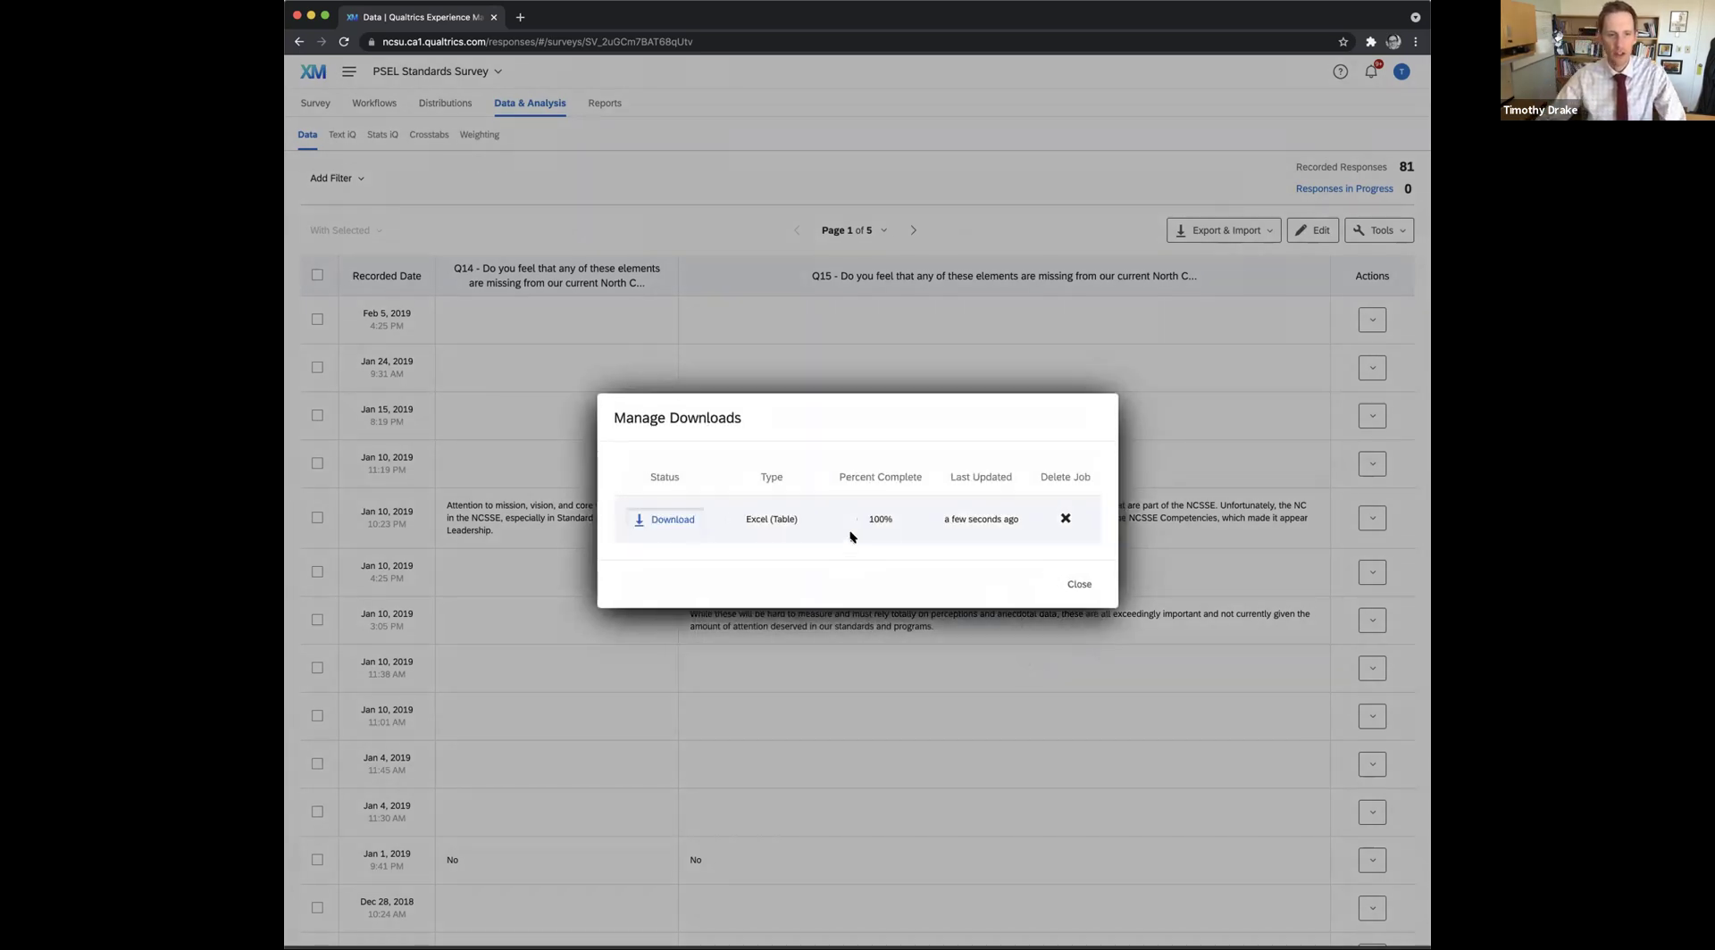
click(660, 518)
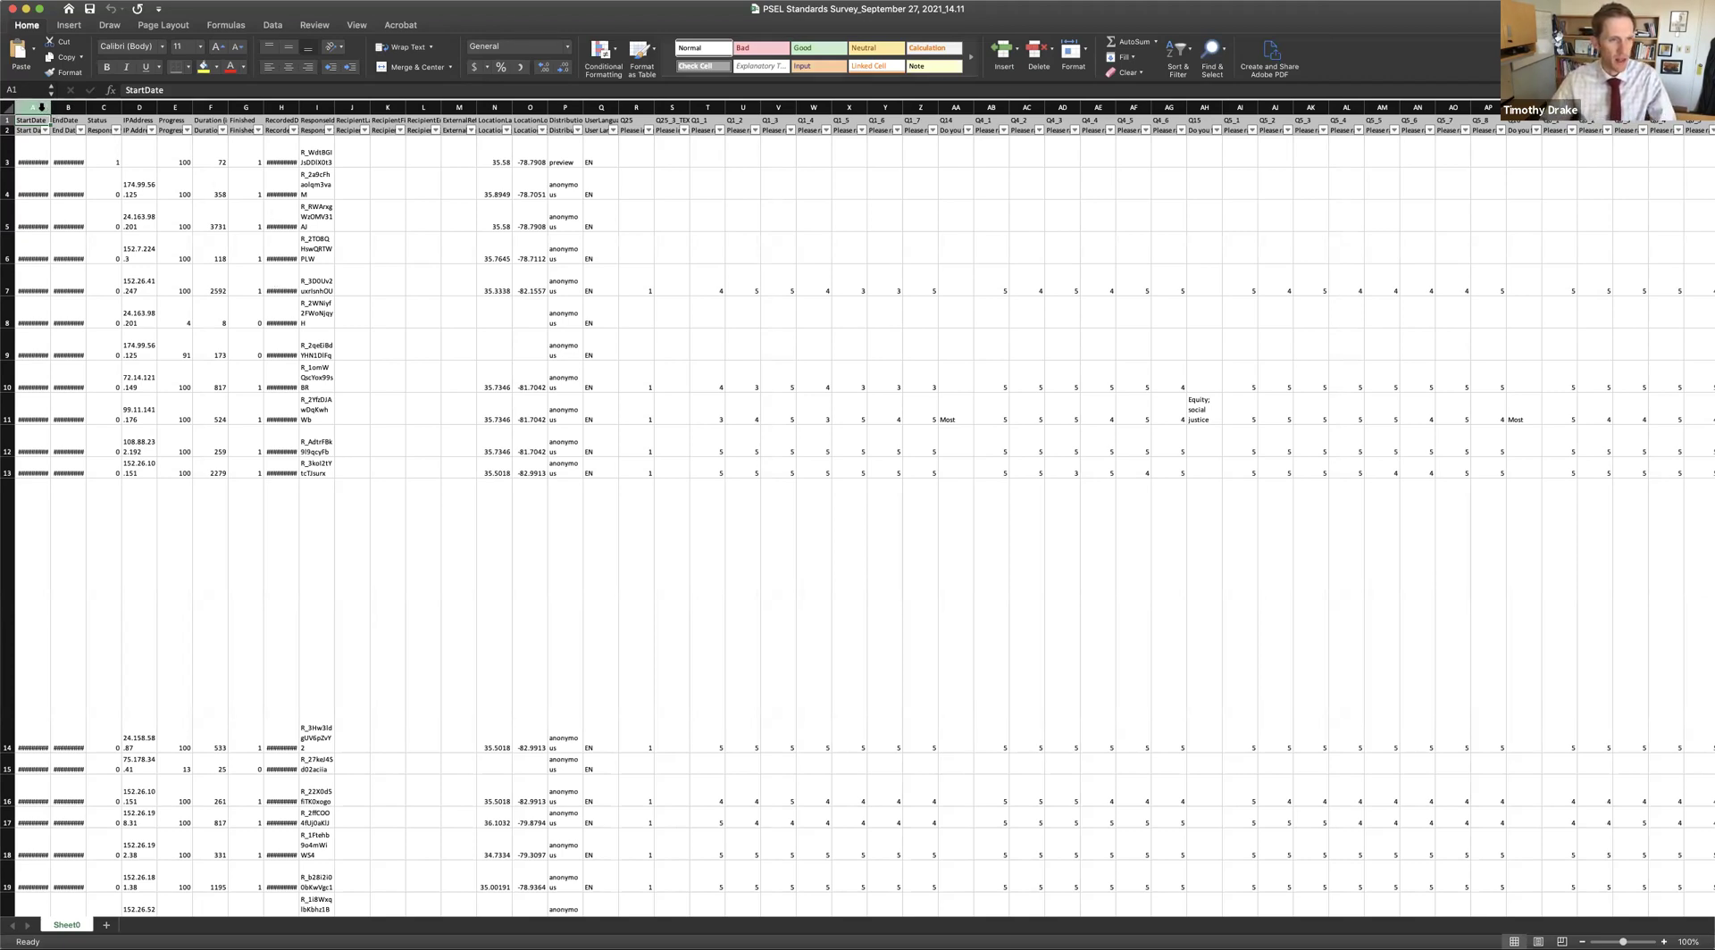
Step: Widen the StartDate and EndDate columns so their full dates and times fit, and select the Status column
drag(42, 105, 132, 107)
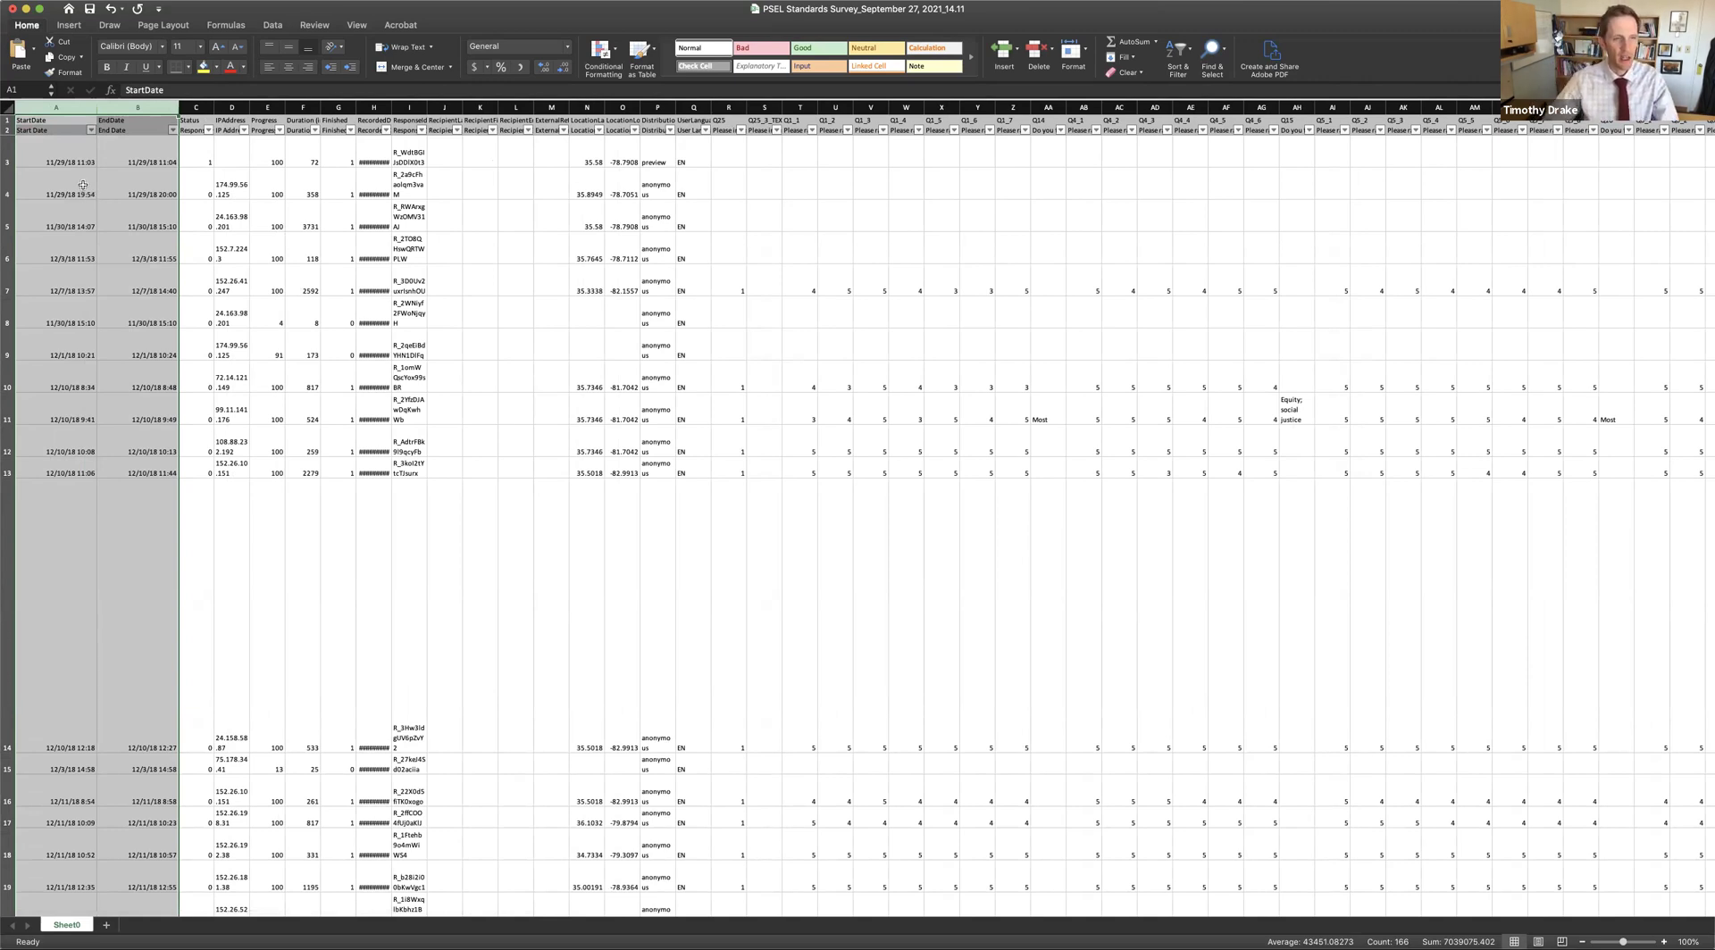
click(197, 106)
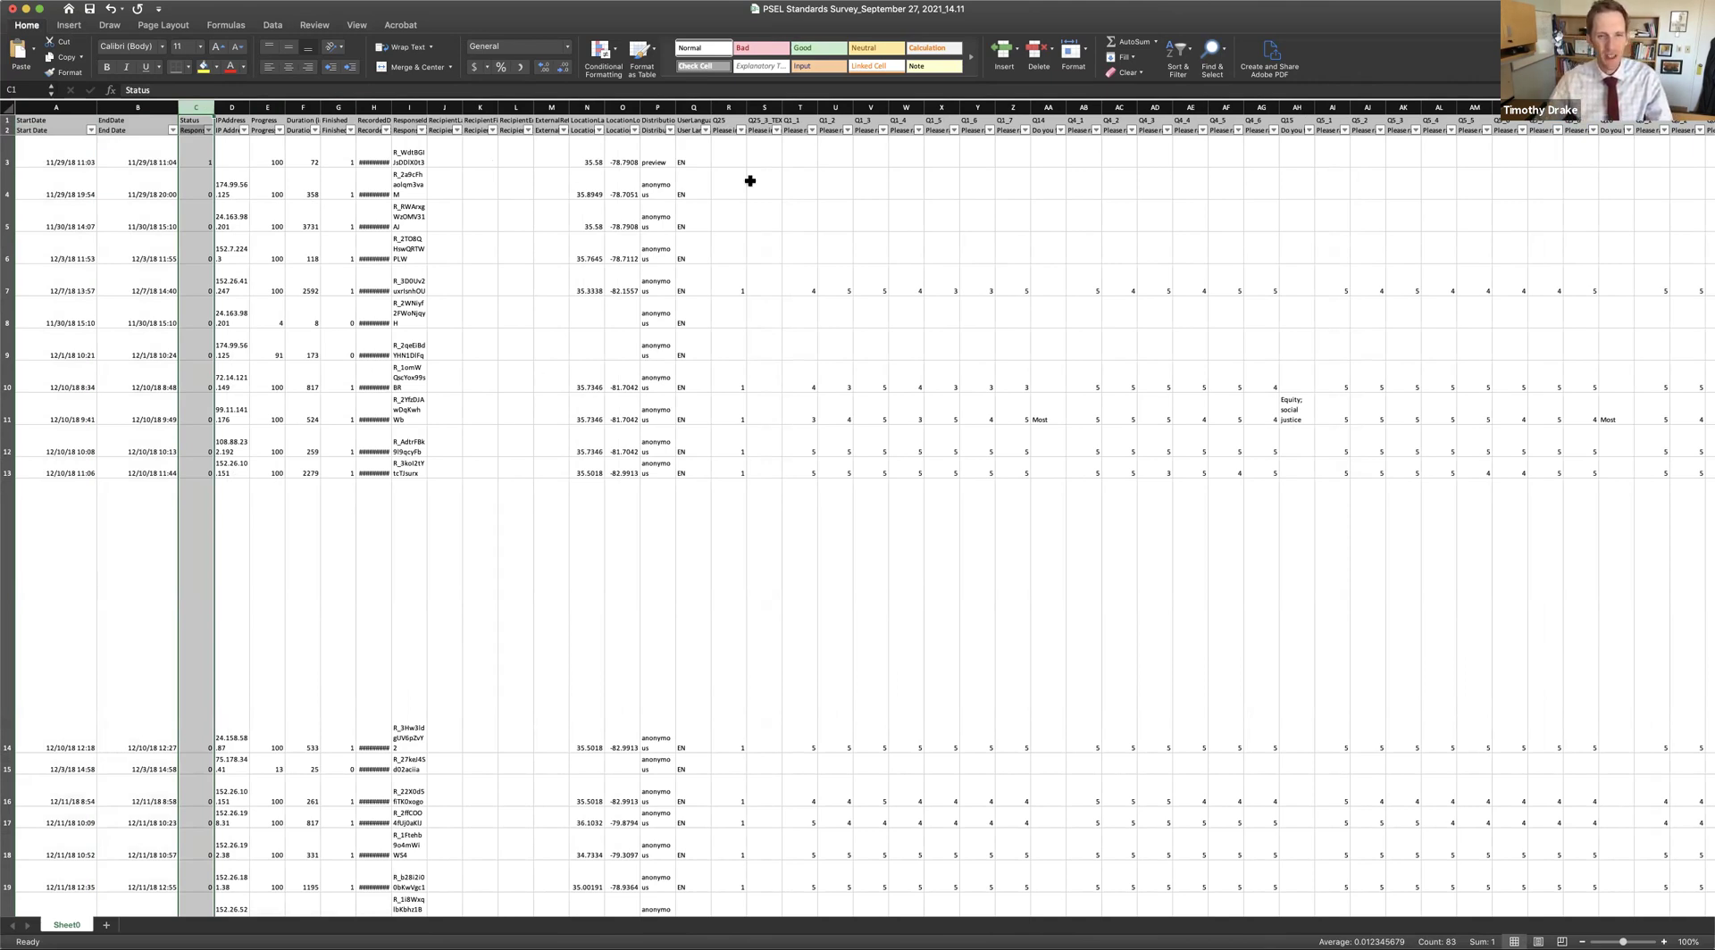
Step: Examine the numeric ratings and open-ended comments across the survey question columns, including the long Q17 comment in row 14
click(736, 157)
drag(739, 158, 1372, 262)
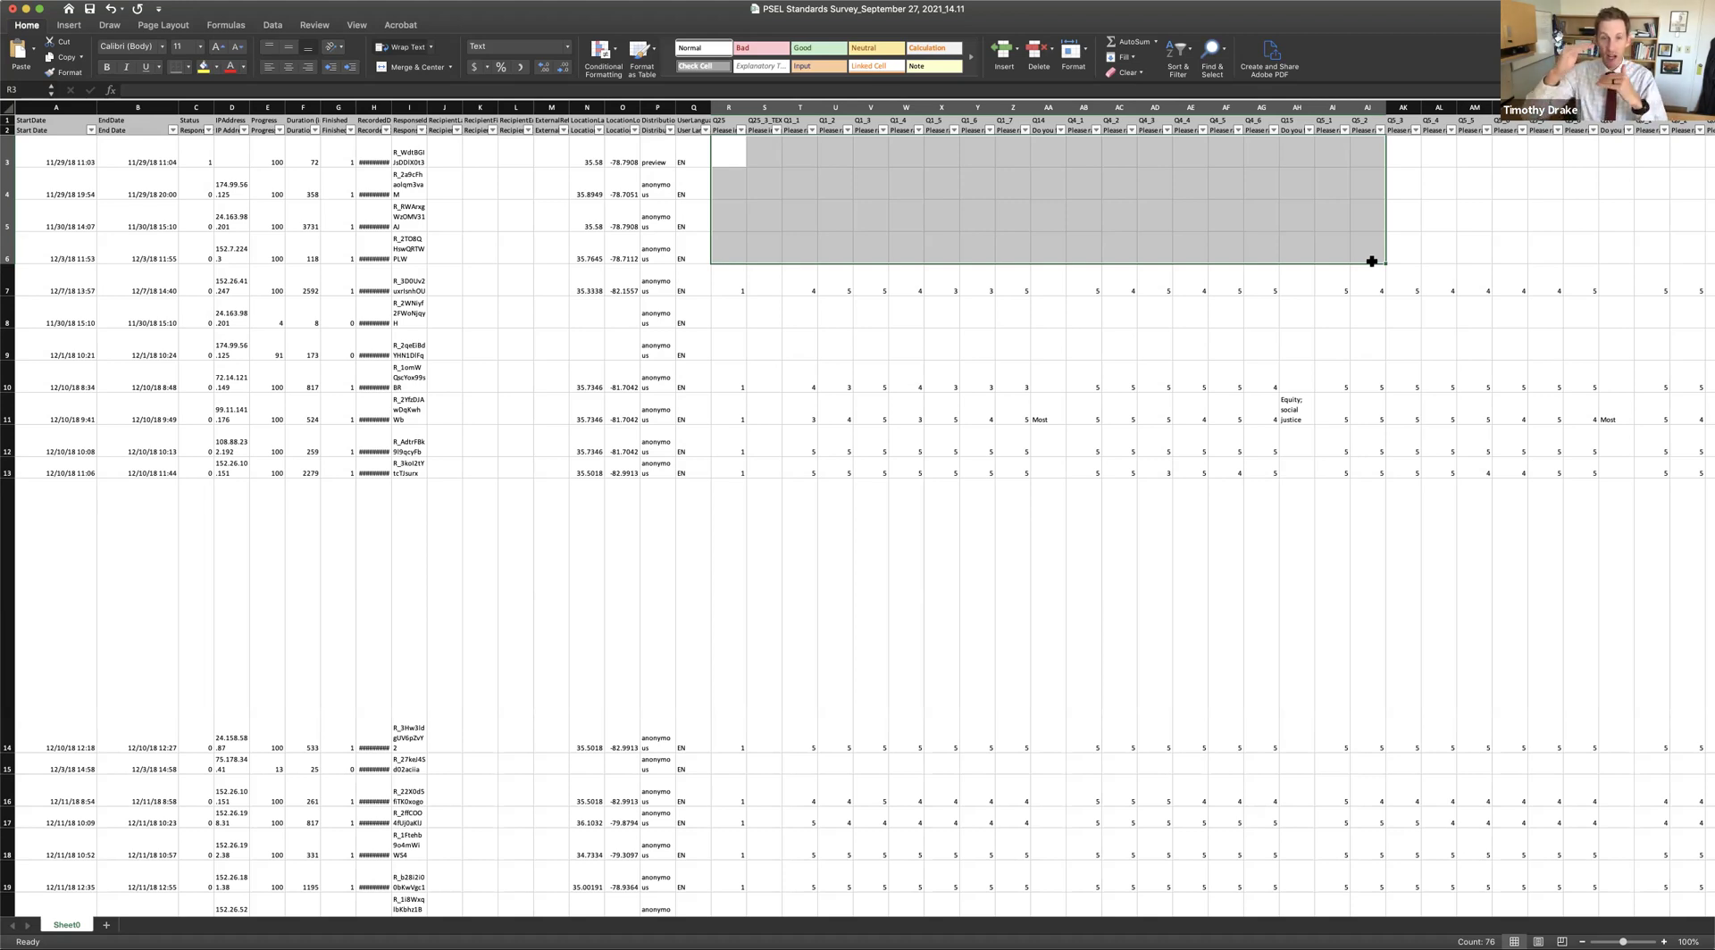
click(1366, 375)
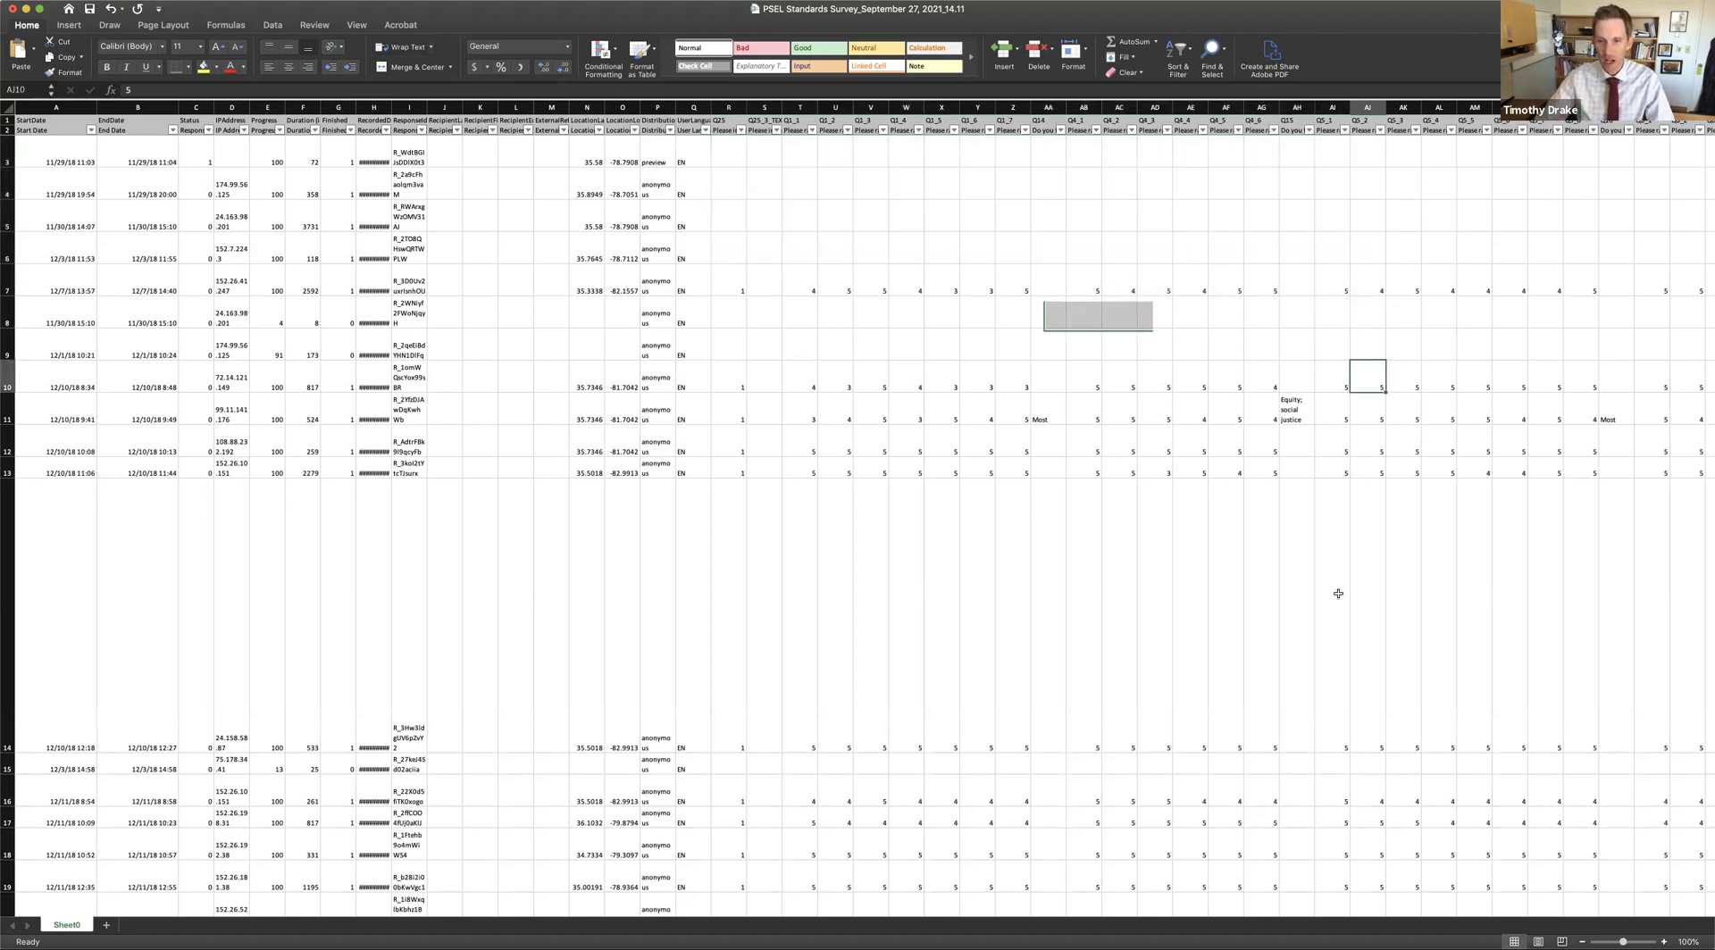
scroll(1336, 562, right, 3)
scroll(1338, 593, right, 10)
click(1100, 586)
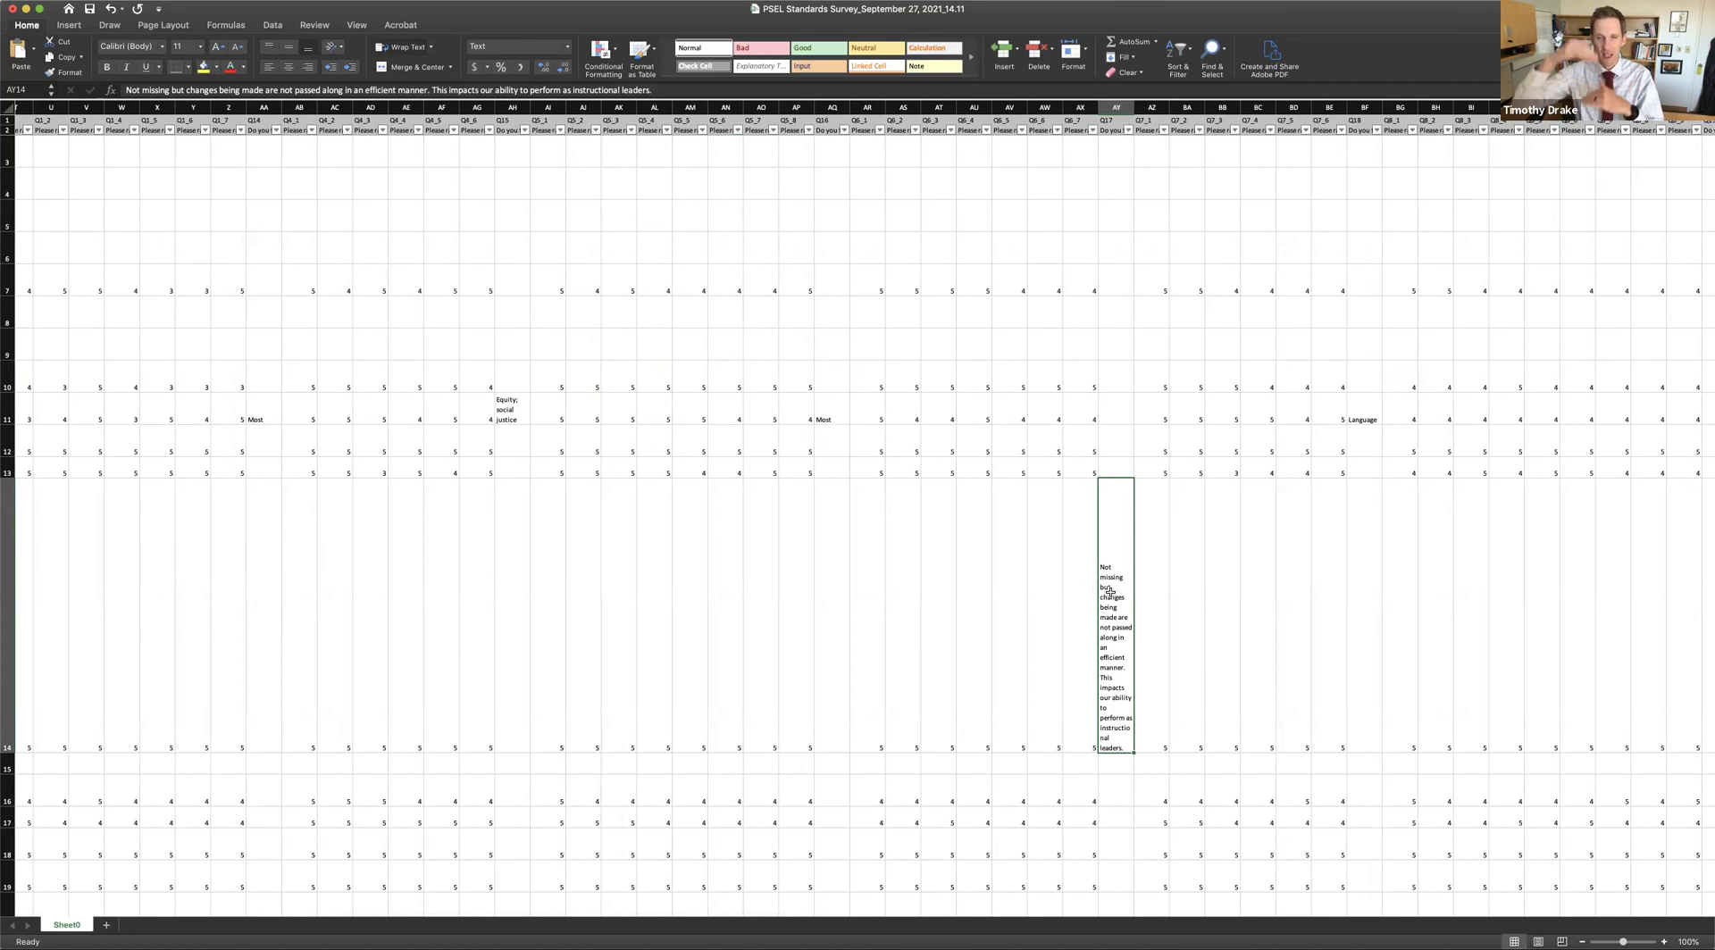
scroll(1109, 589, left, 10)
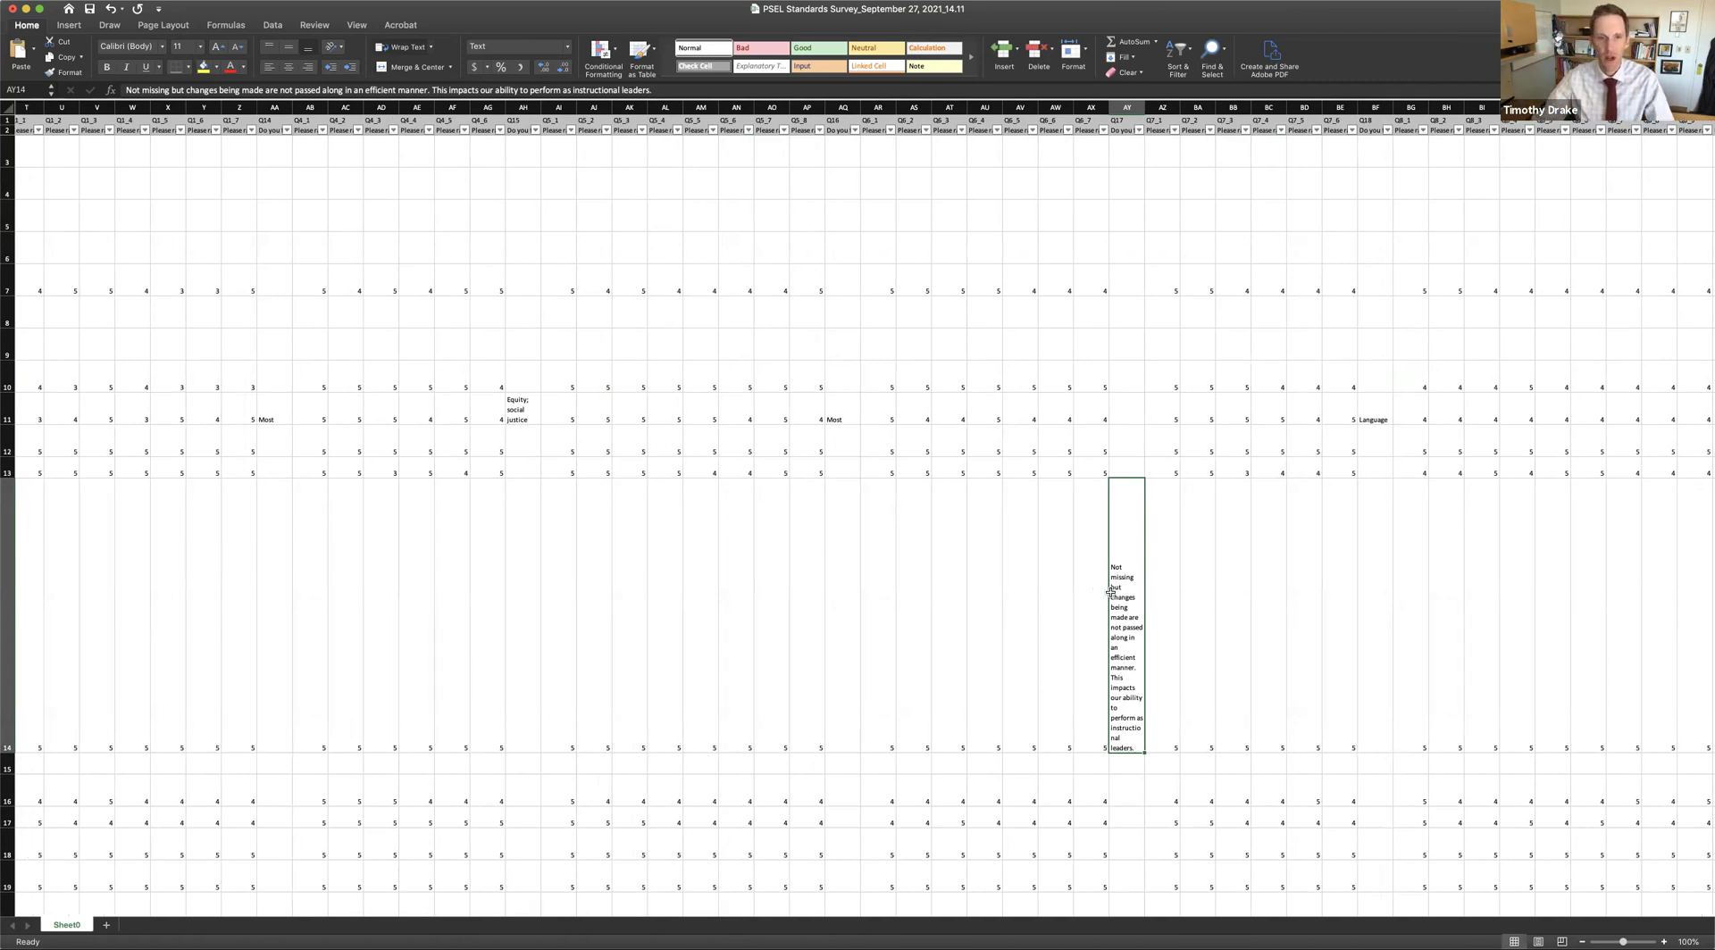
Step: Set the height of all response rows, from row 3 through row 83, to 25
drag(11, 152, 173, 285)
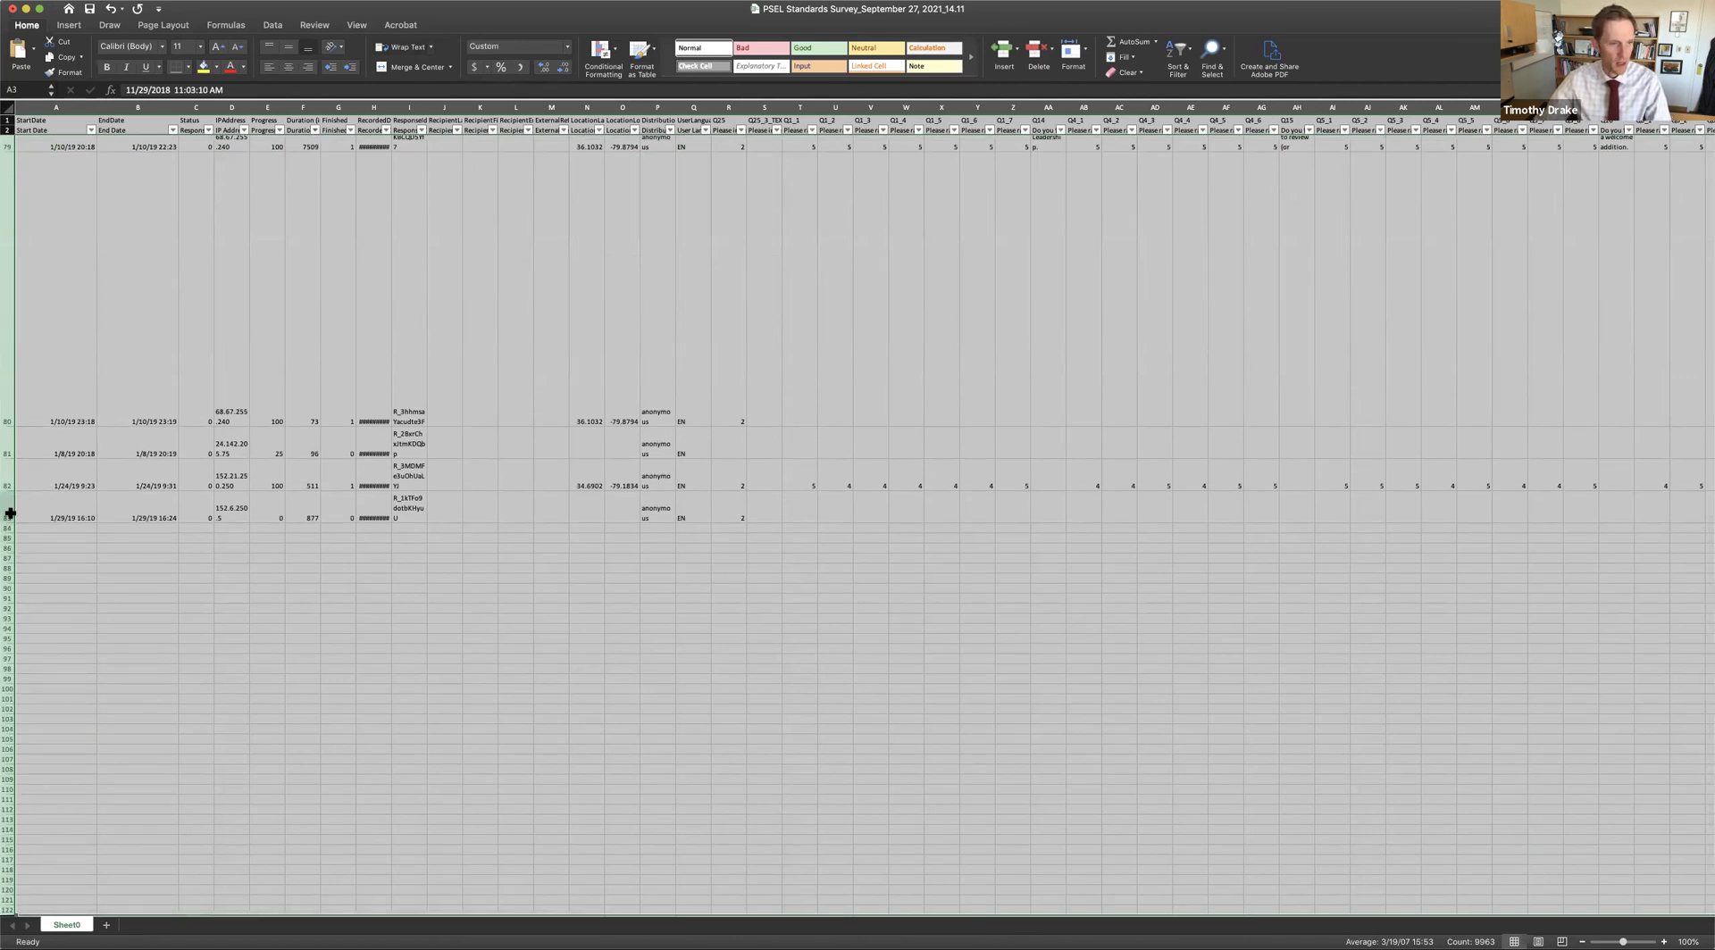
shift+click(9, 517)
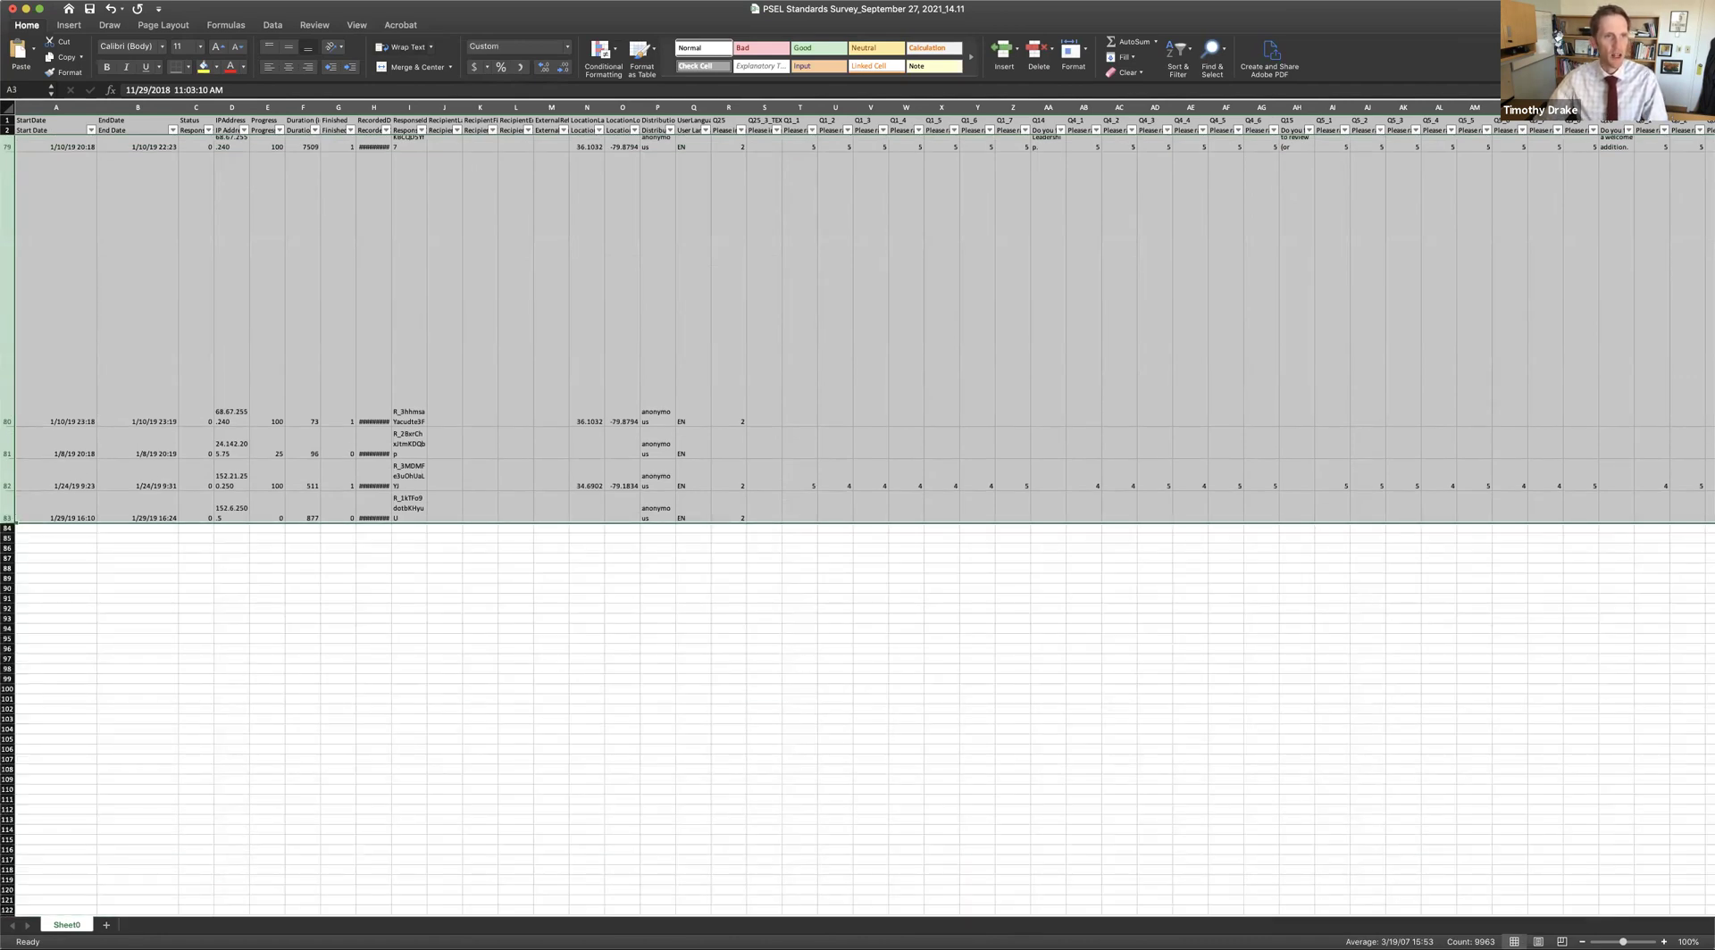
click(221, 4)
mouse_move(295, 21)
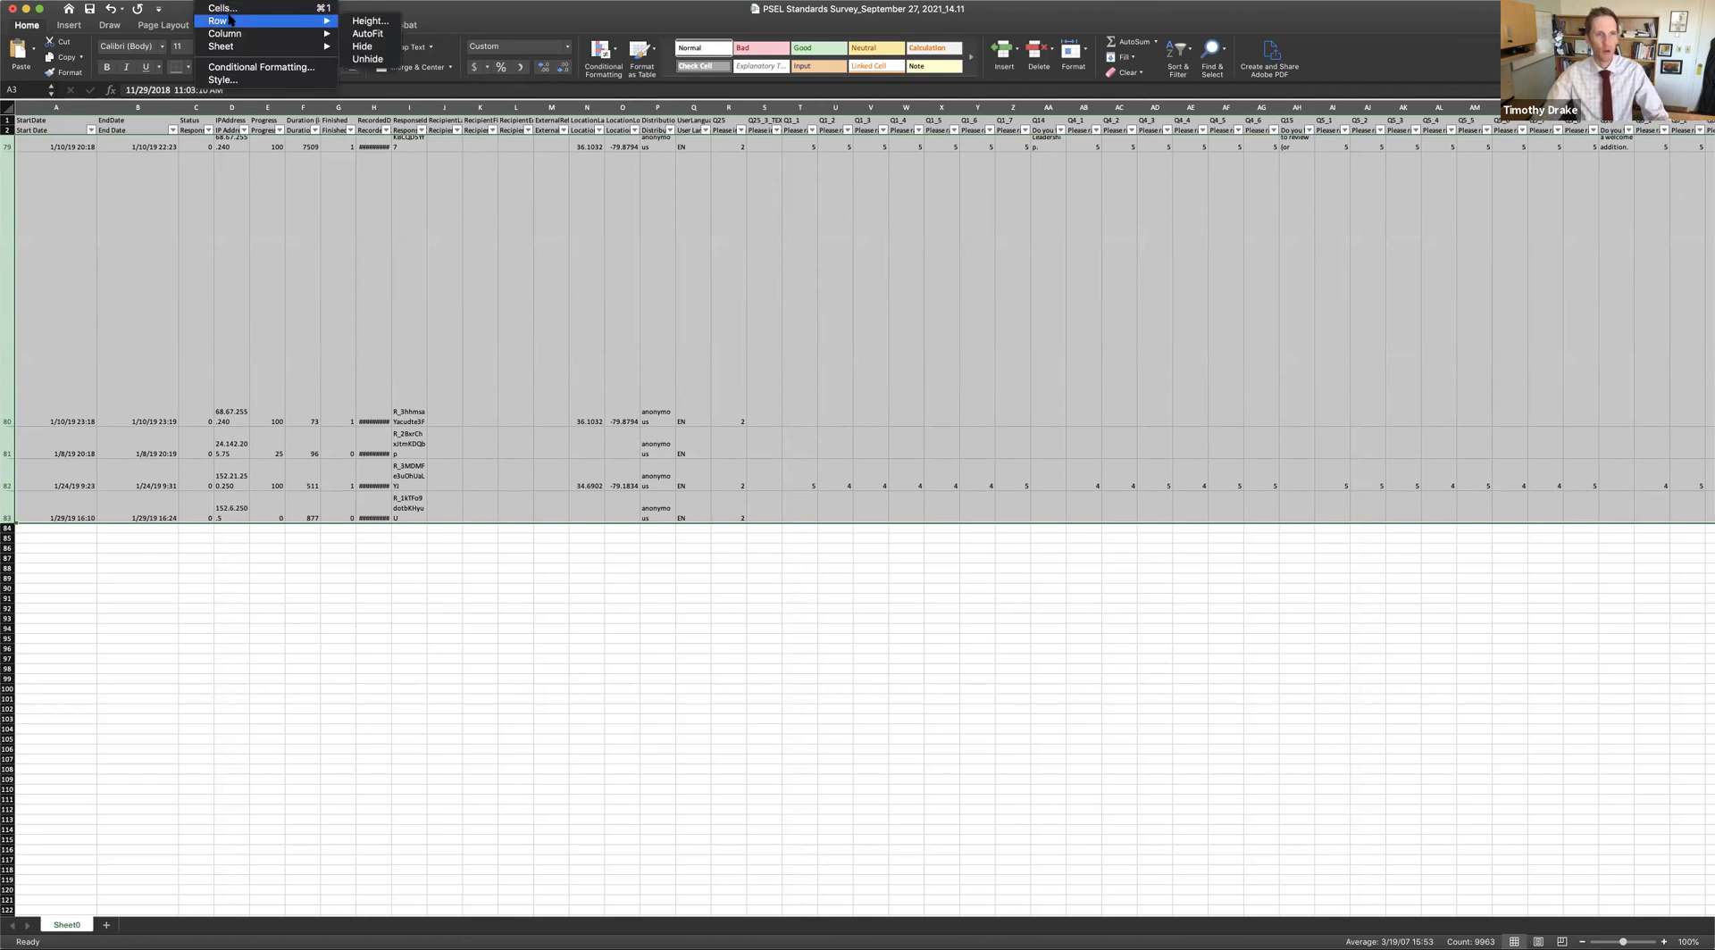
click(381, 21)
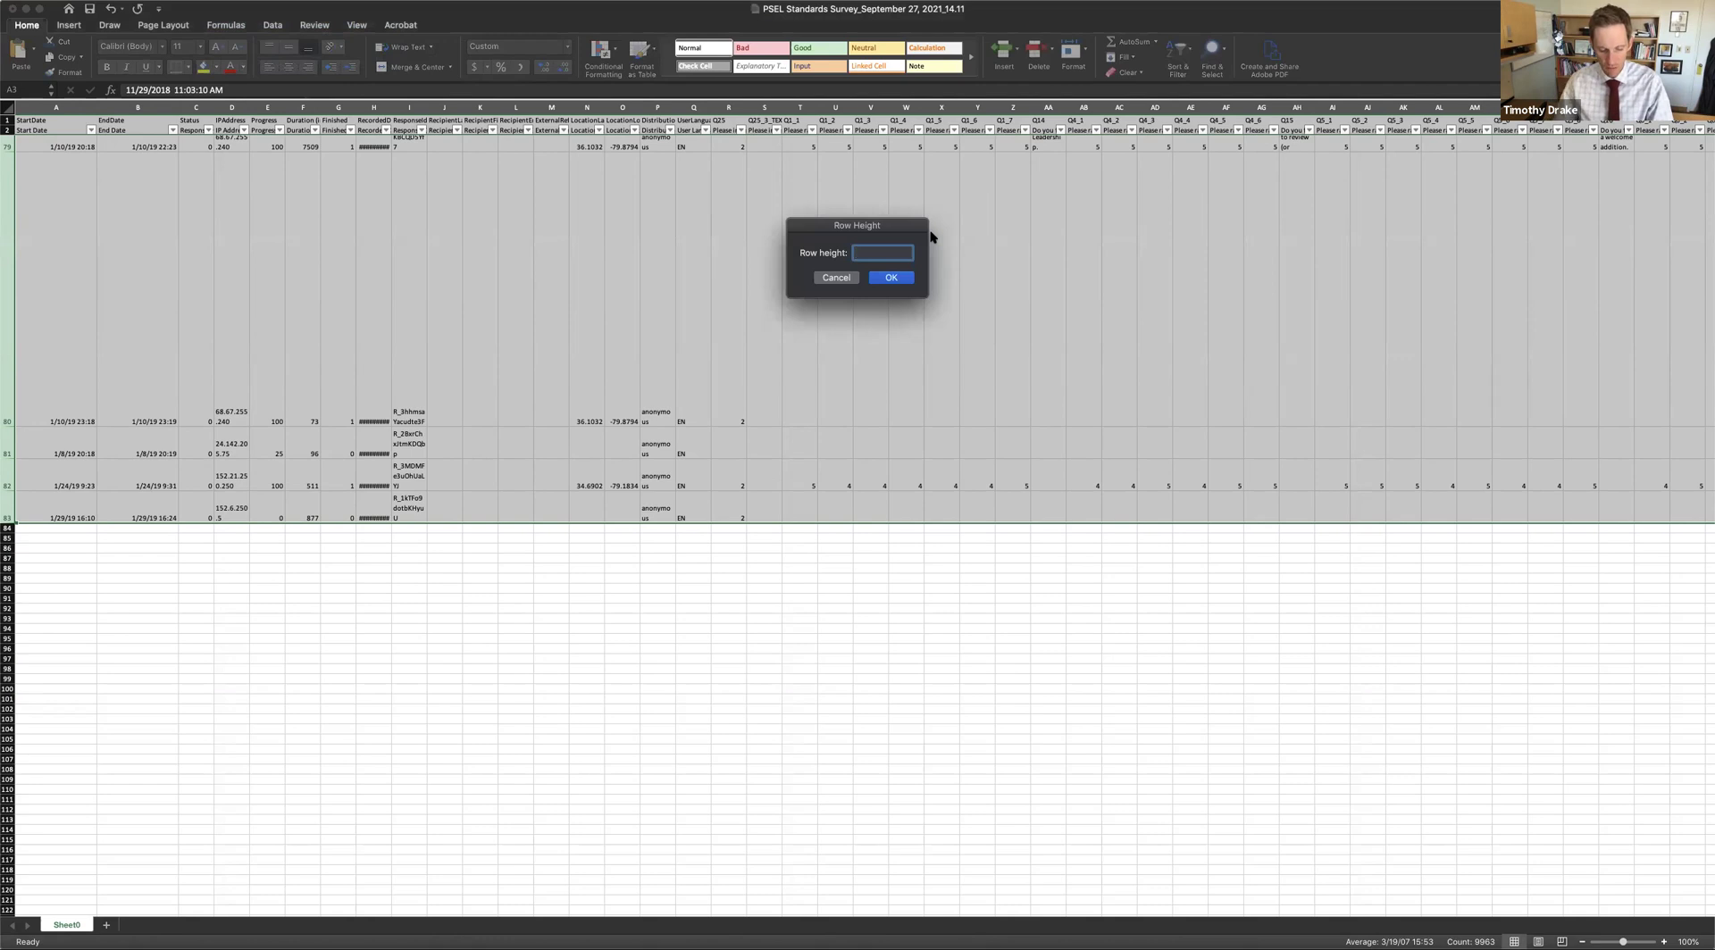
text(25)
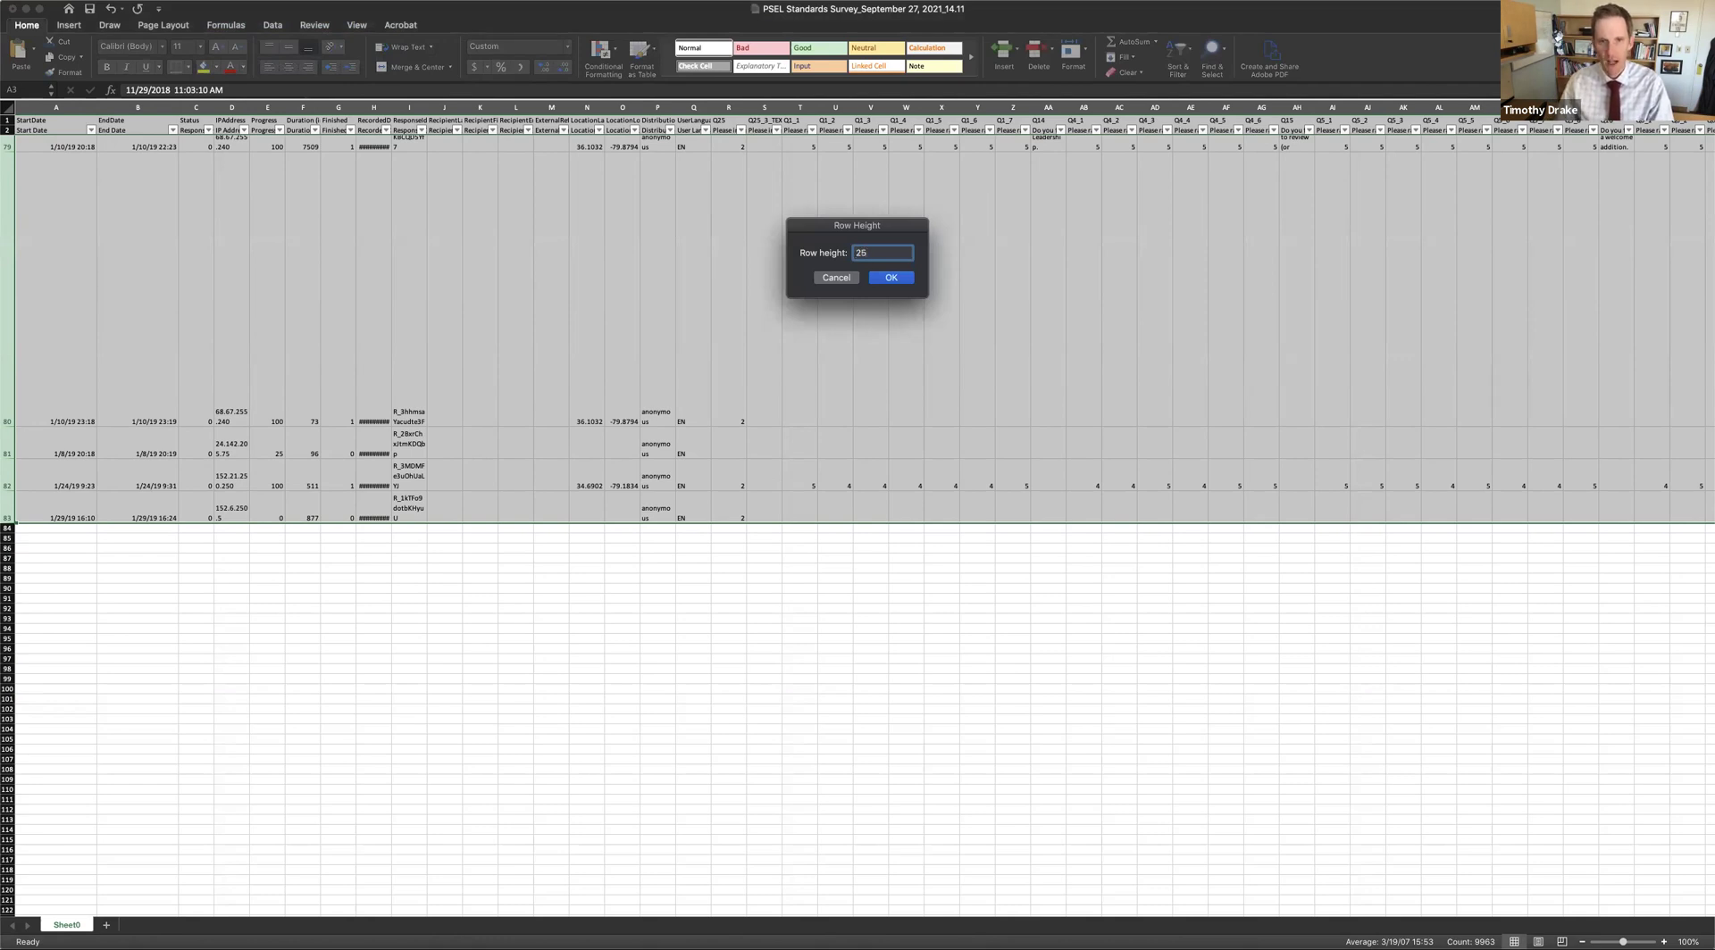
key(Return)
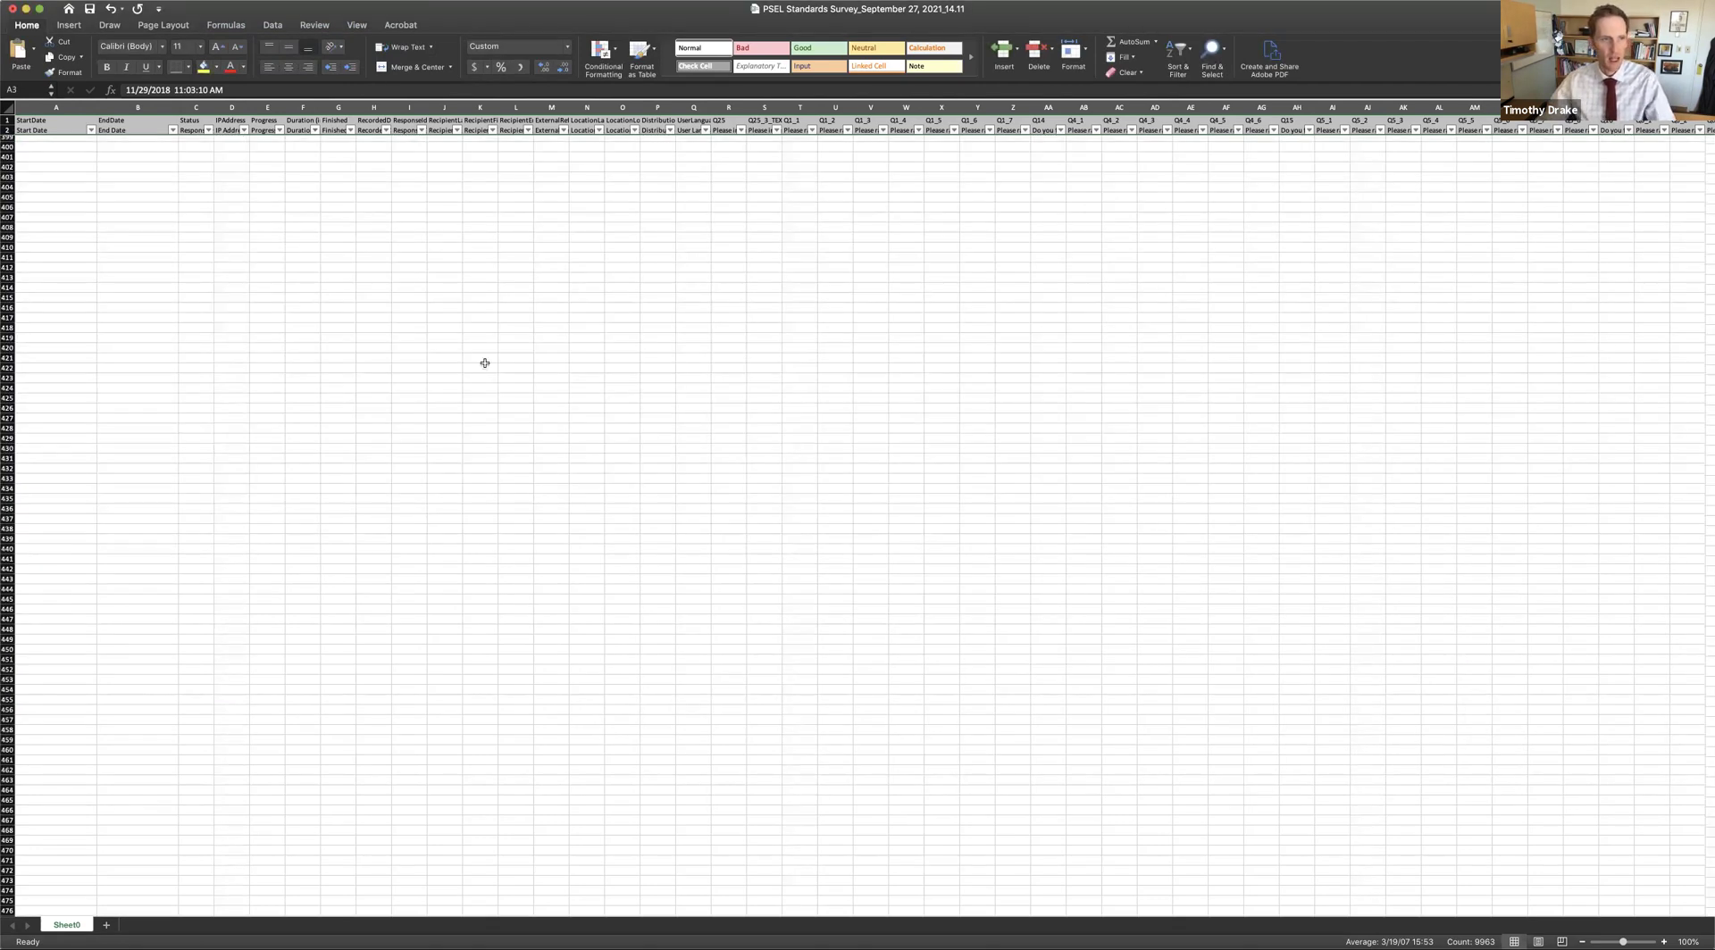
scroll(485, 363, down, 20)
scroll(484, 363, up, 20)
key(ctrl+a)
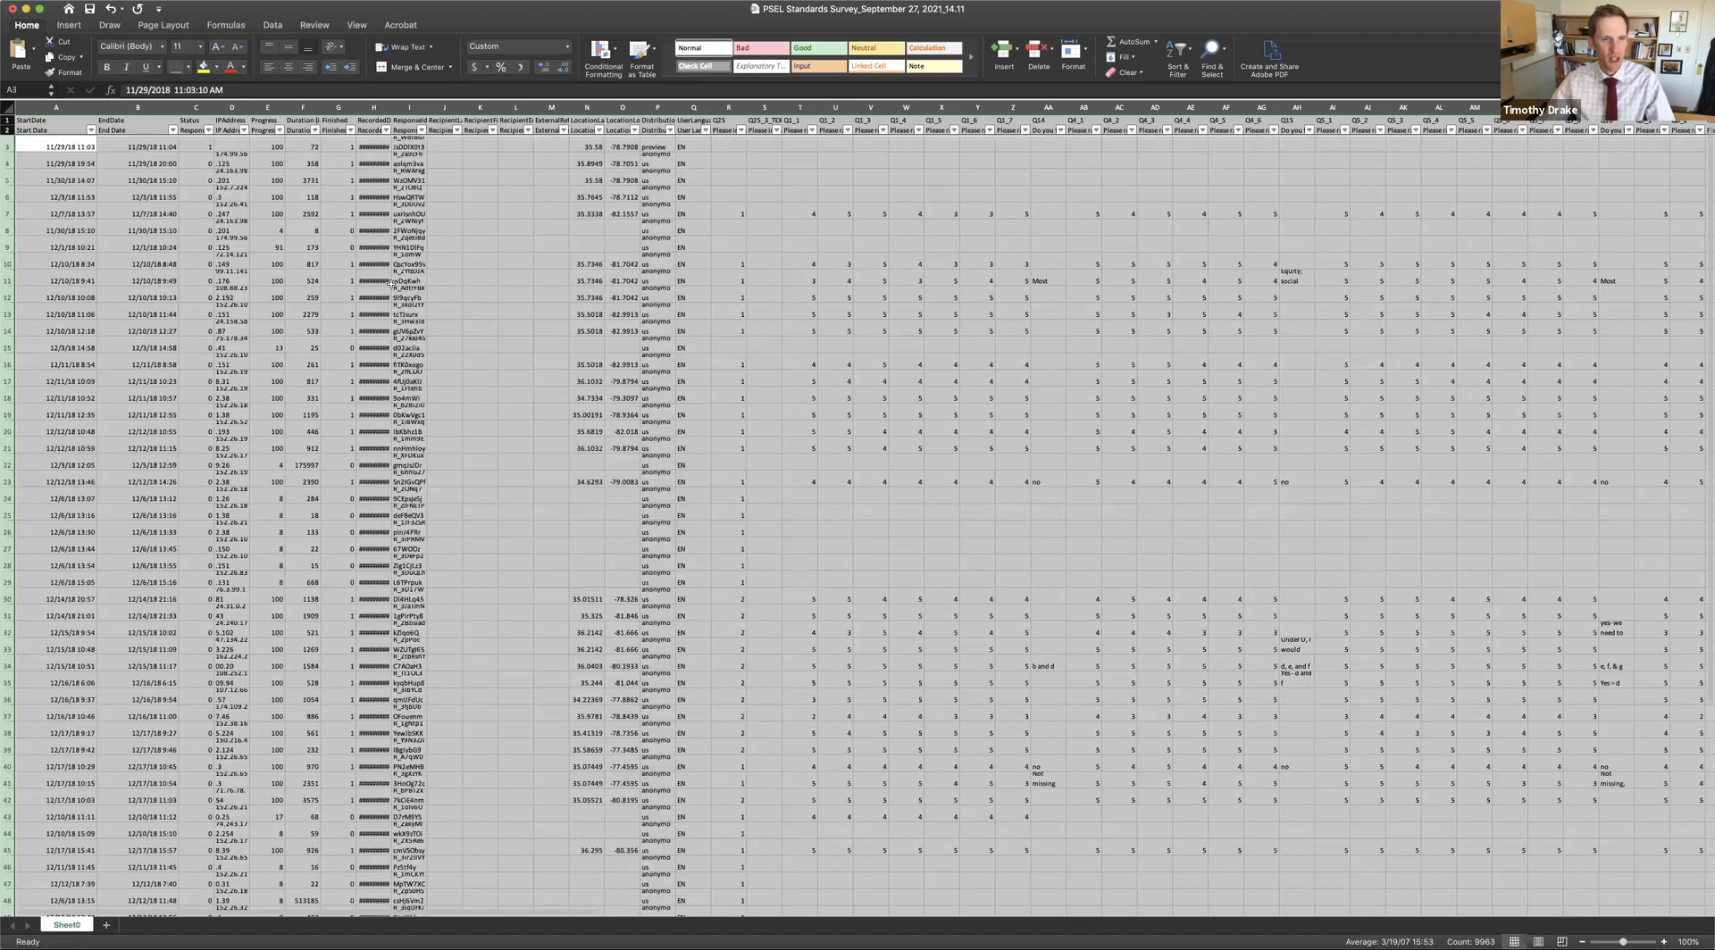
click(390, 282)
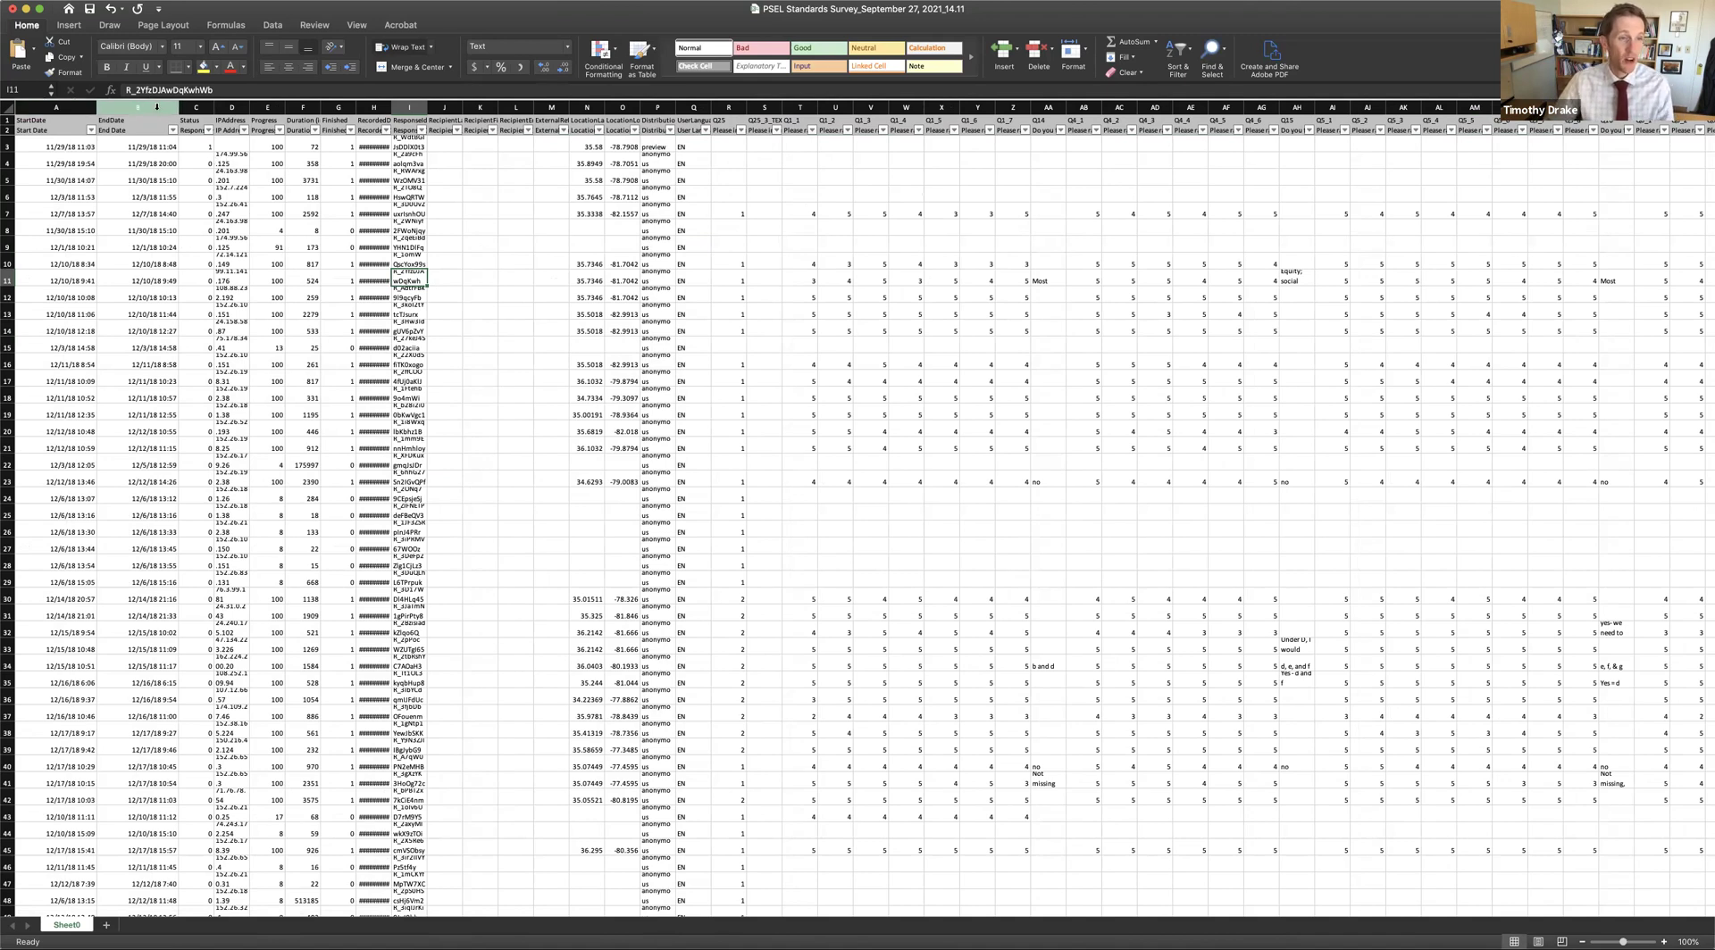
Step: Delete the metadata columns from Status through UserLanguage, keeping only StartDate, EndDate and the survey question columns
click(200, 109)
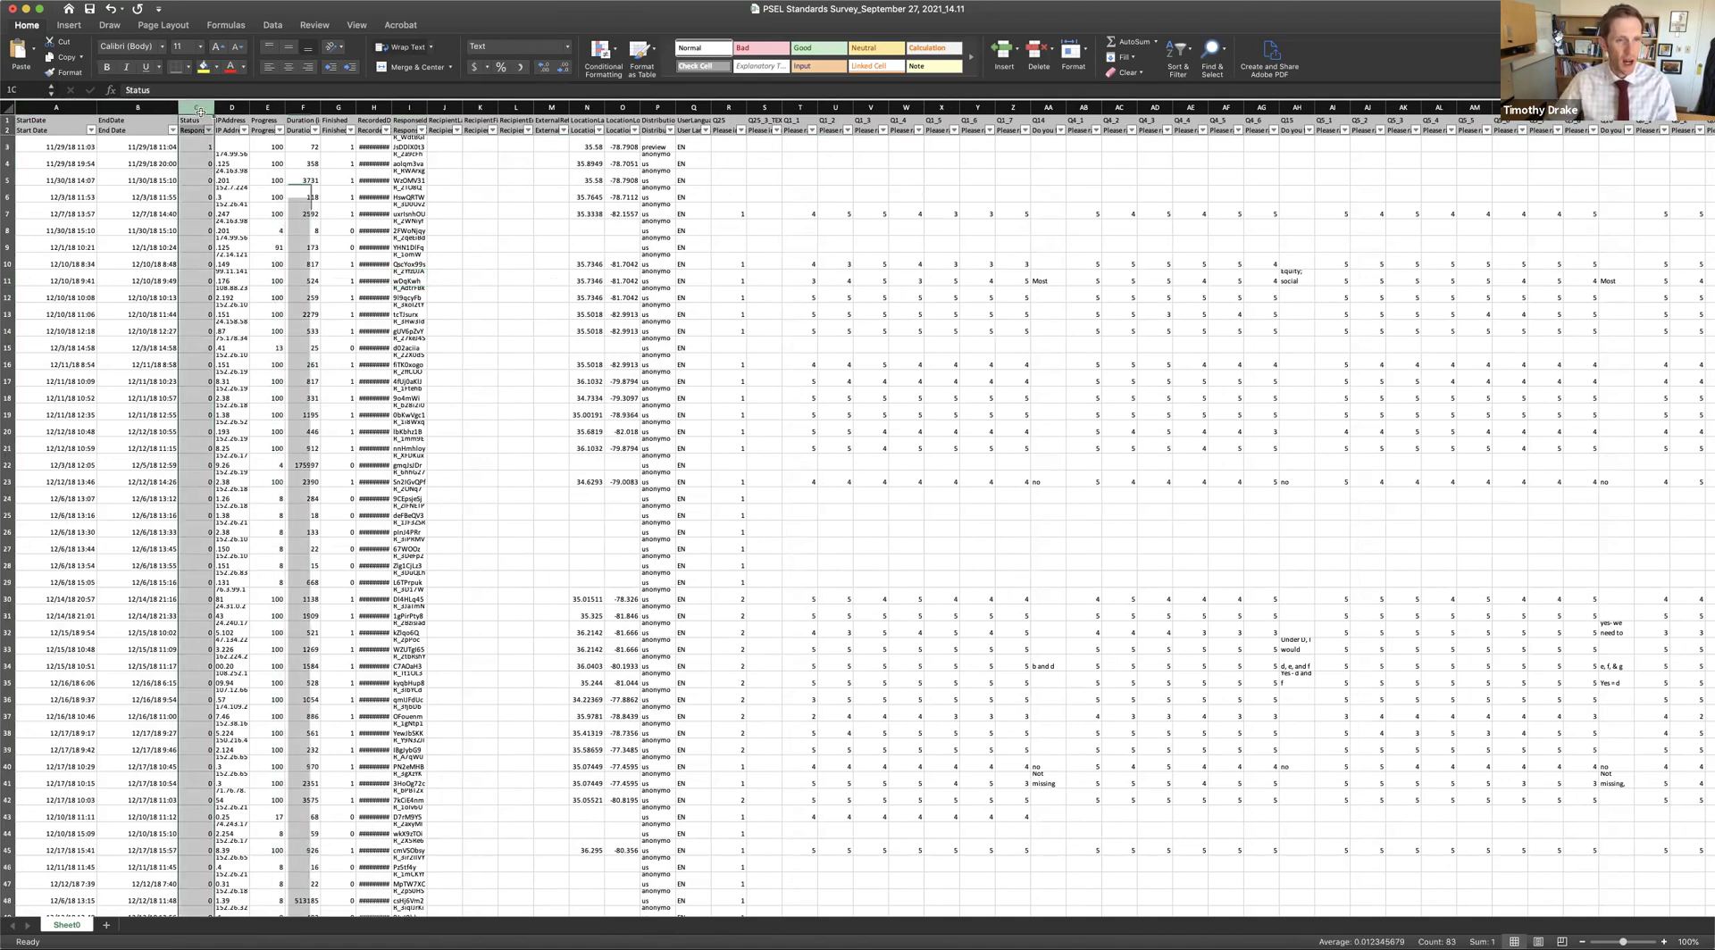
drag(200, 110, 266, 126)
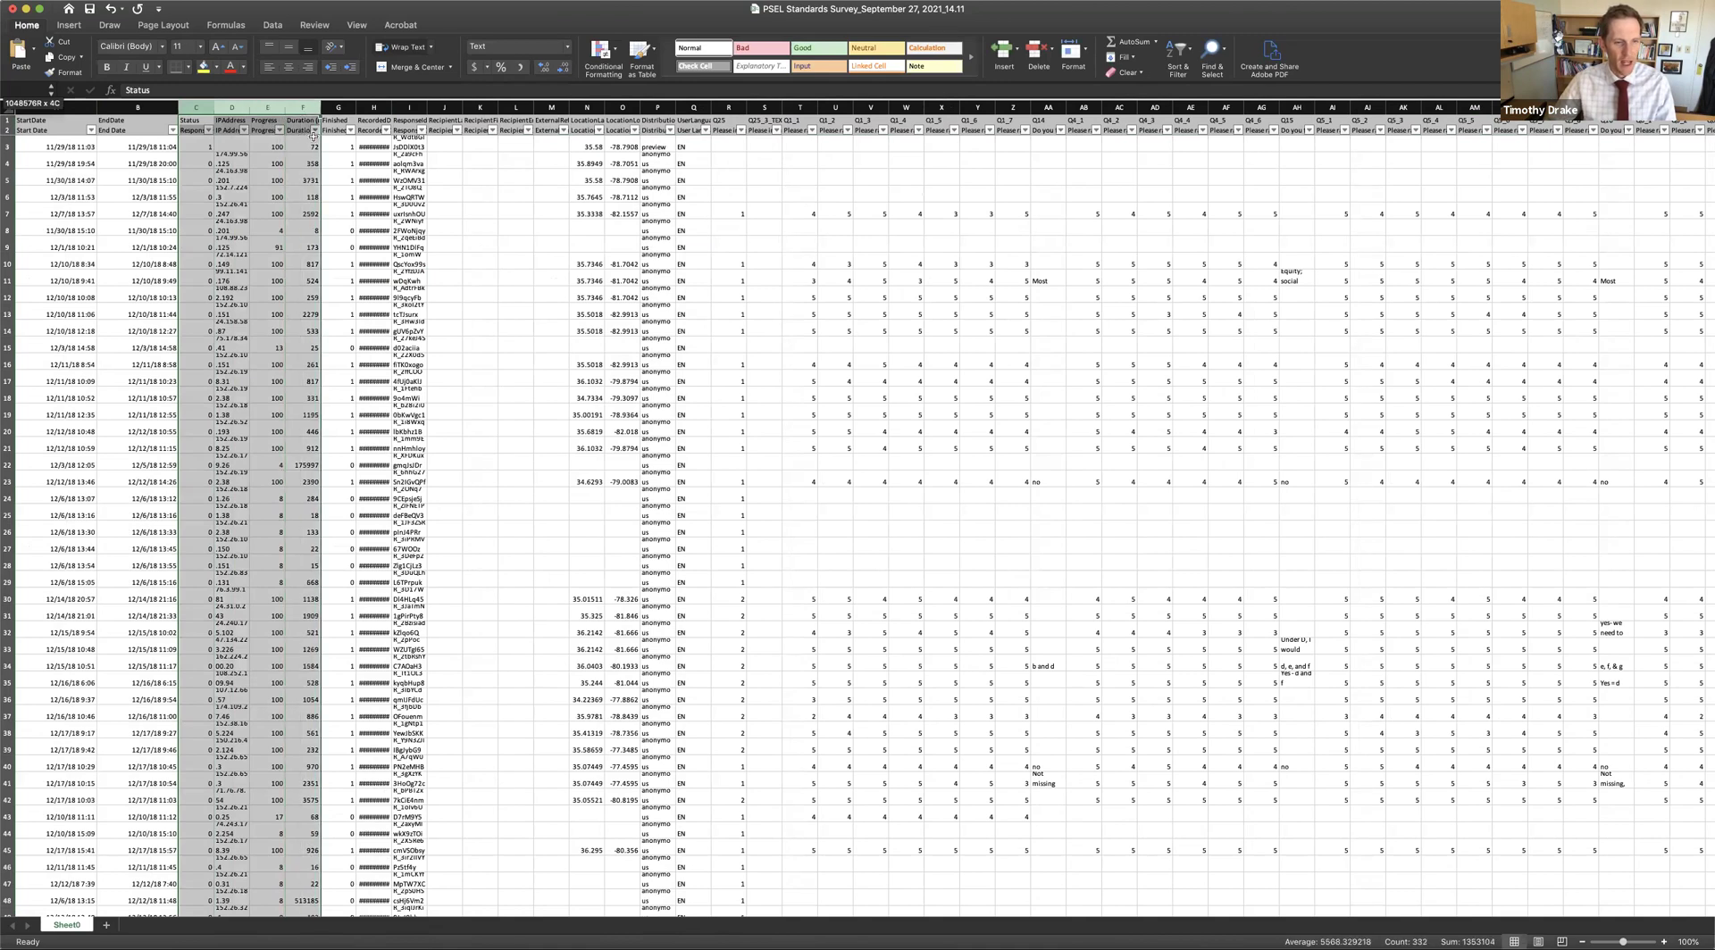
drag(313, 134, 246, 130)
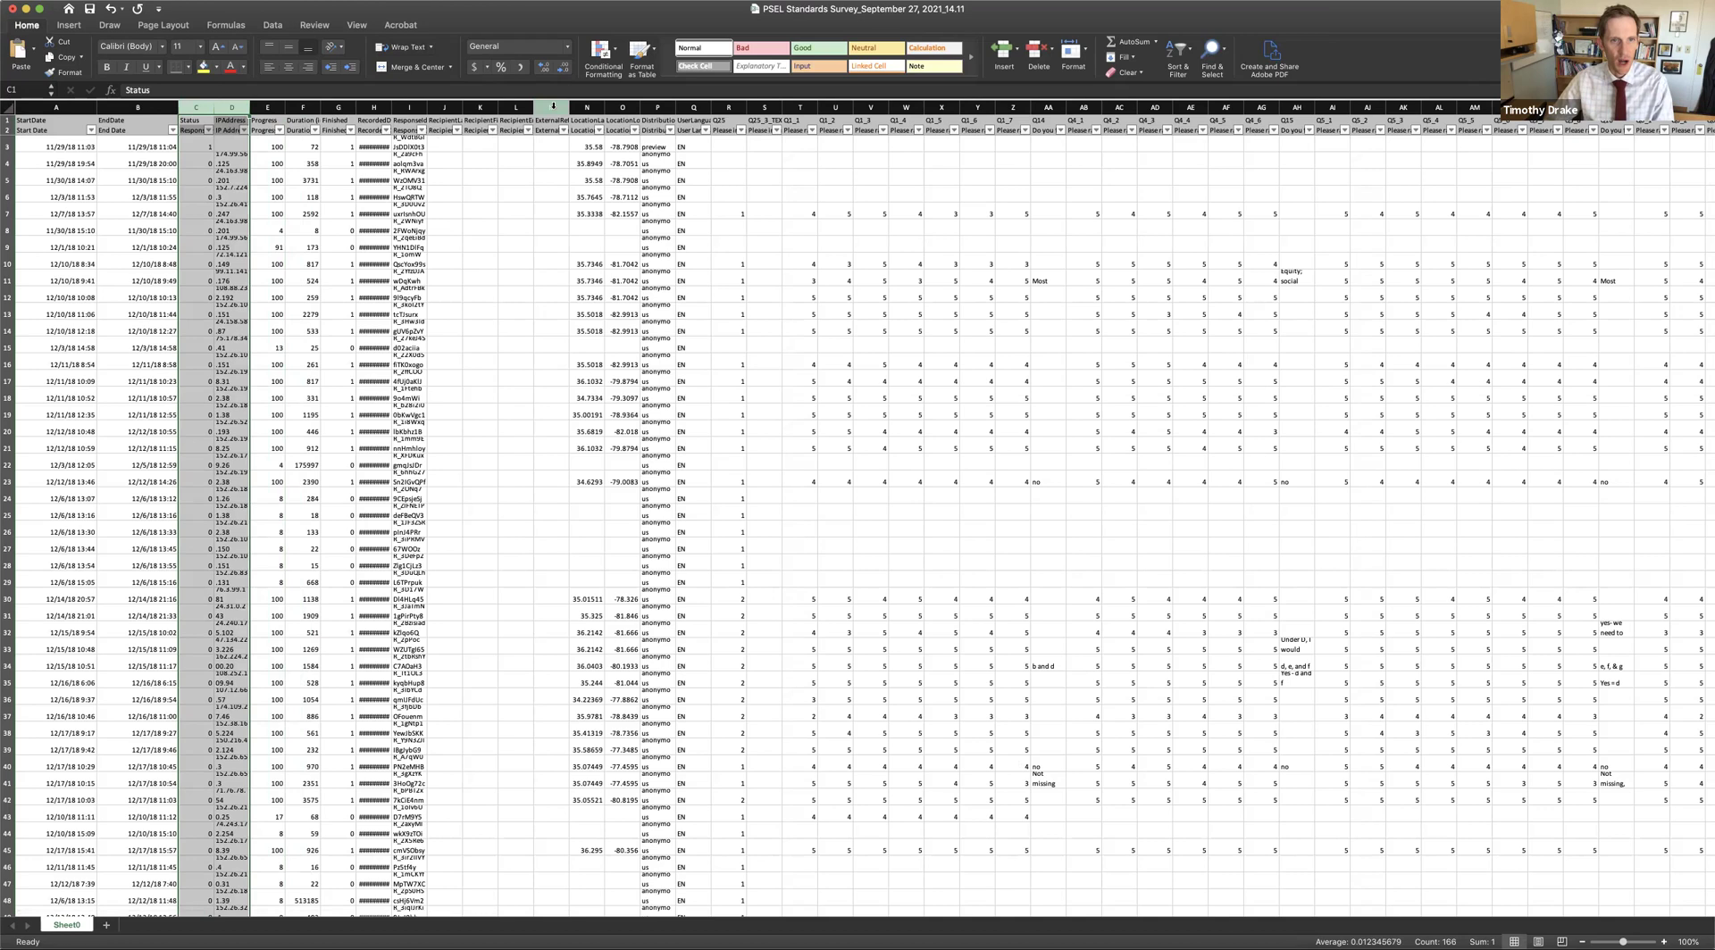
shift+click(625, 105)
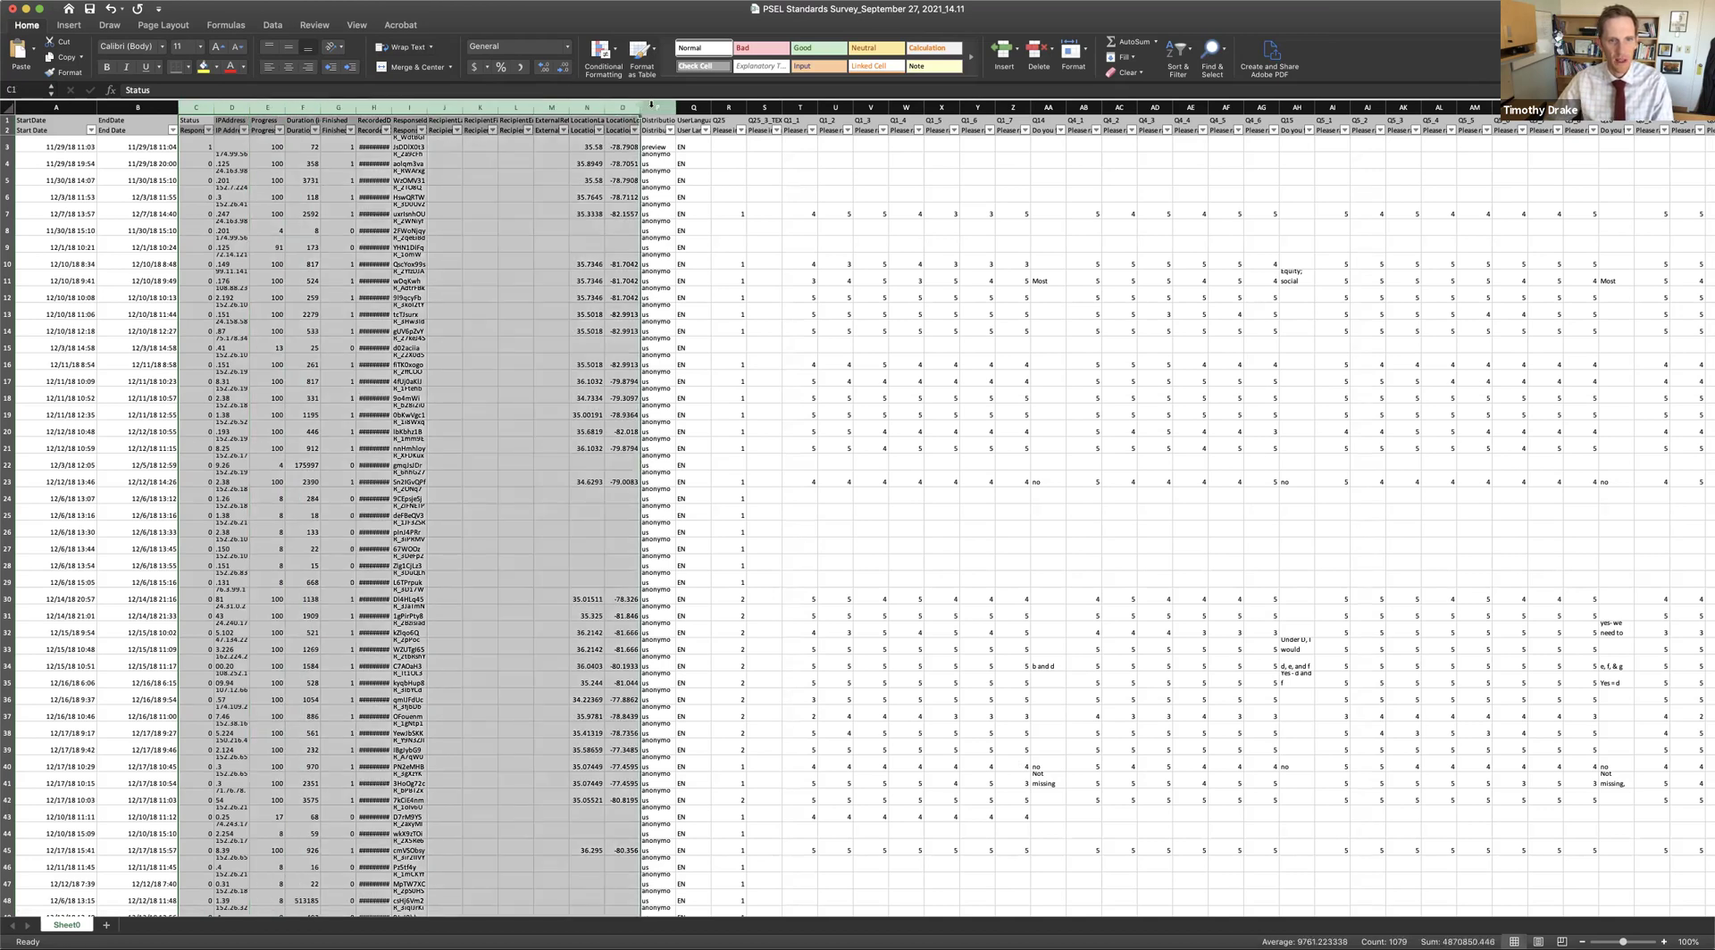
drag(650, 104, 689, 109)
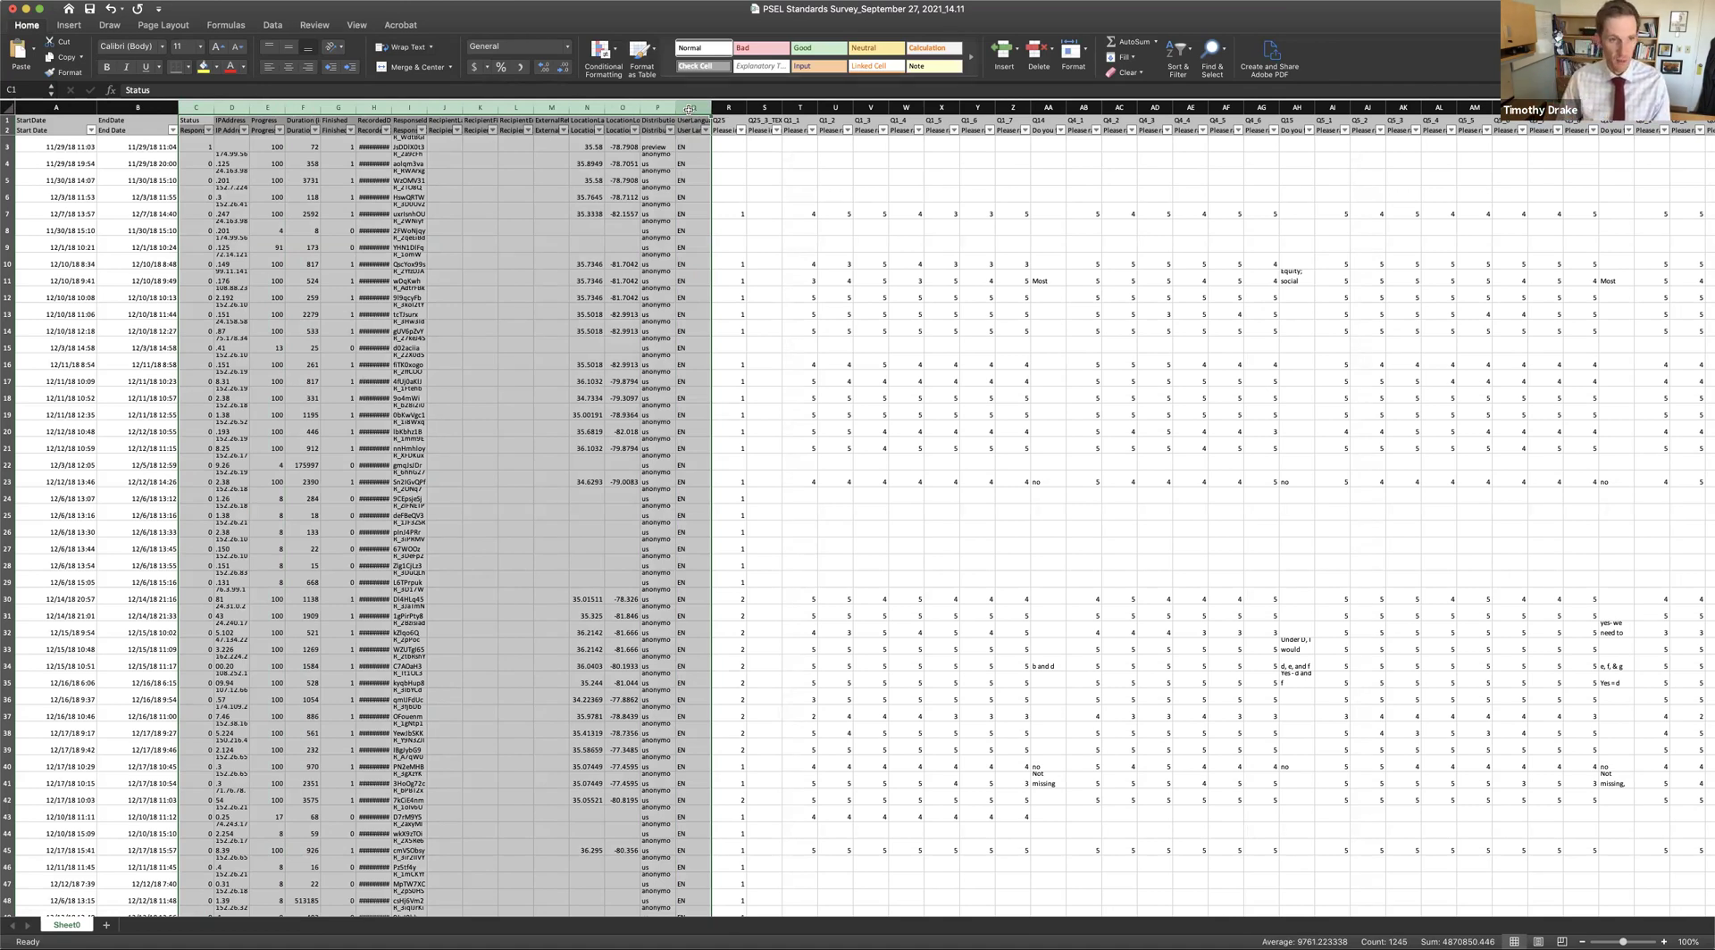
key(super+minus)
click(408, 214)
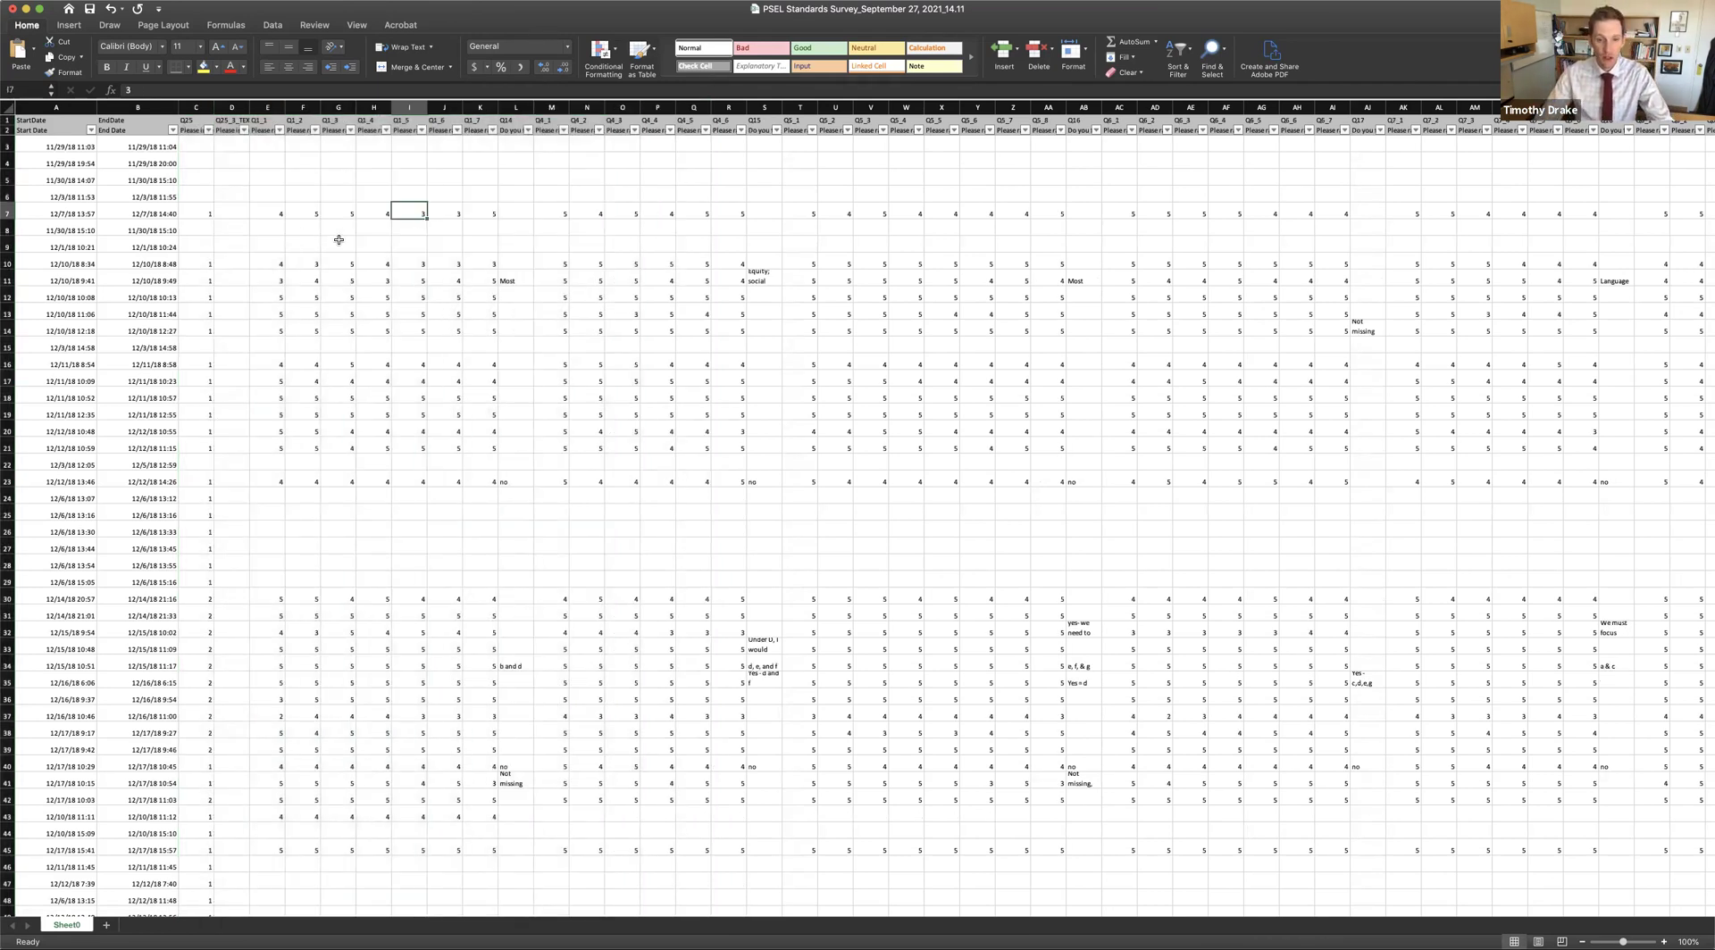
Step: Look through the remaining question columns up to the final Q24 comments, including the long comment in row 14
scroll(381, 327, right, 15)
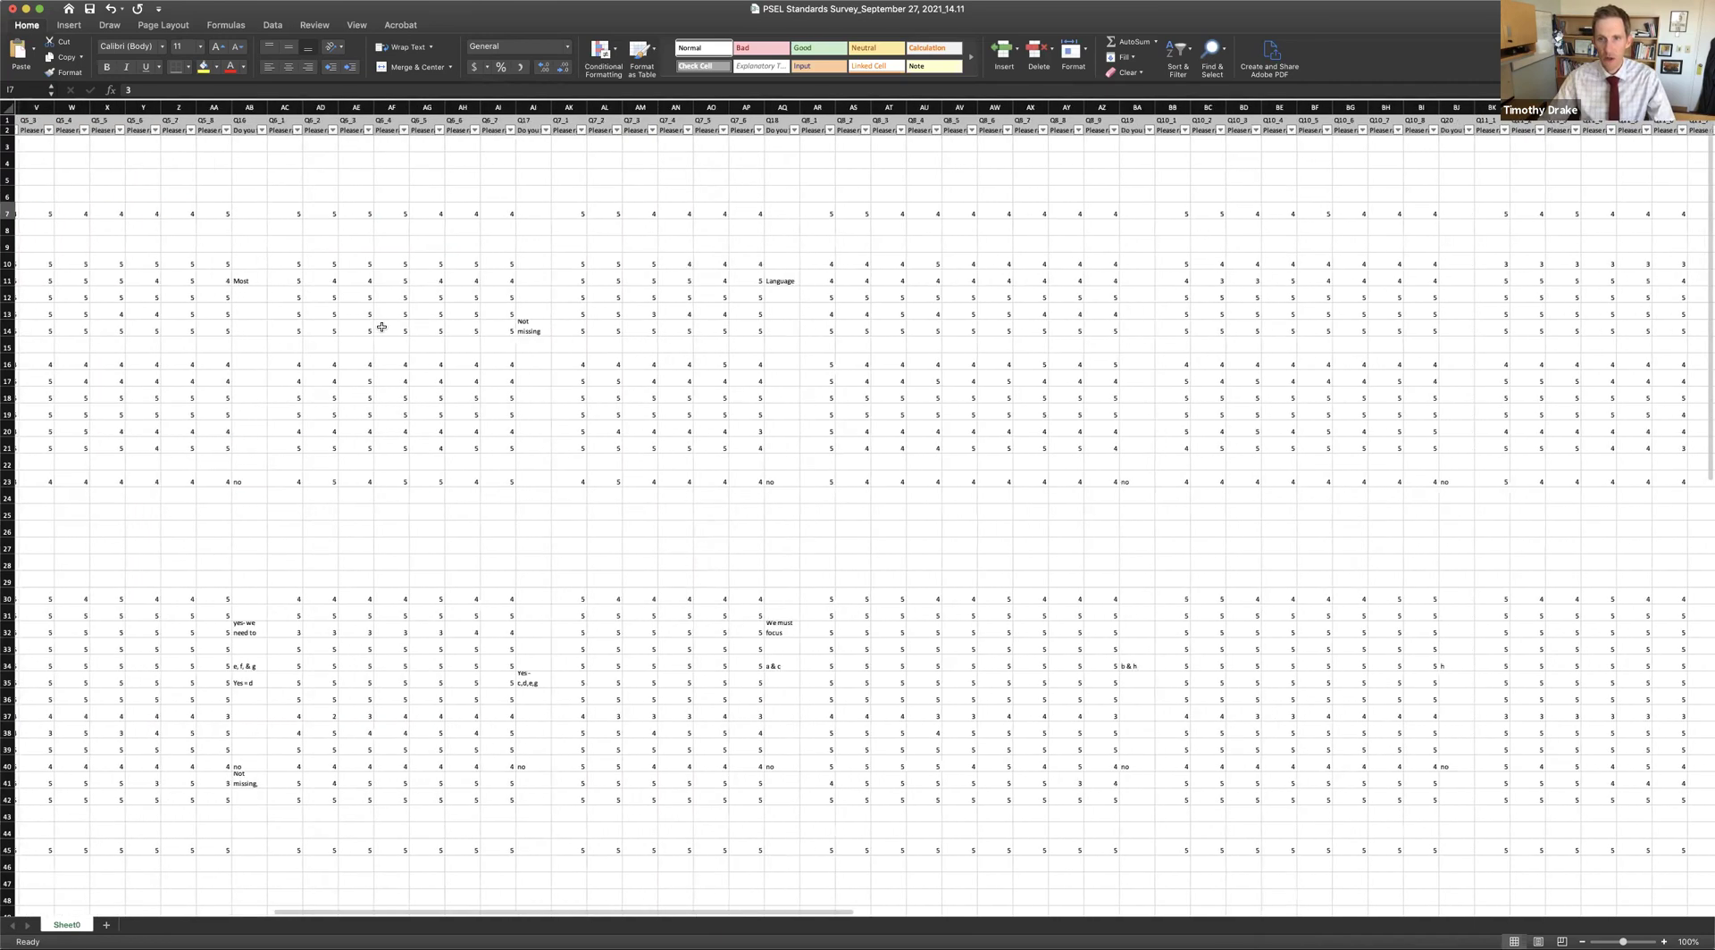
scroll(381, 327, right, 15)
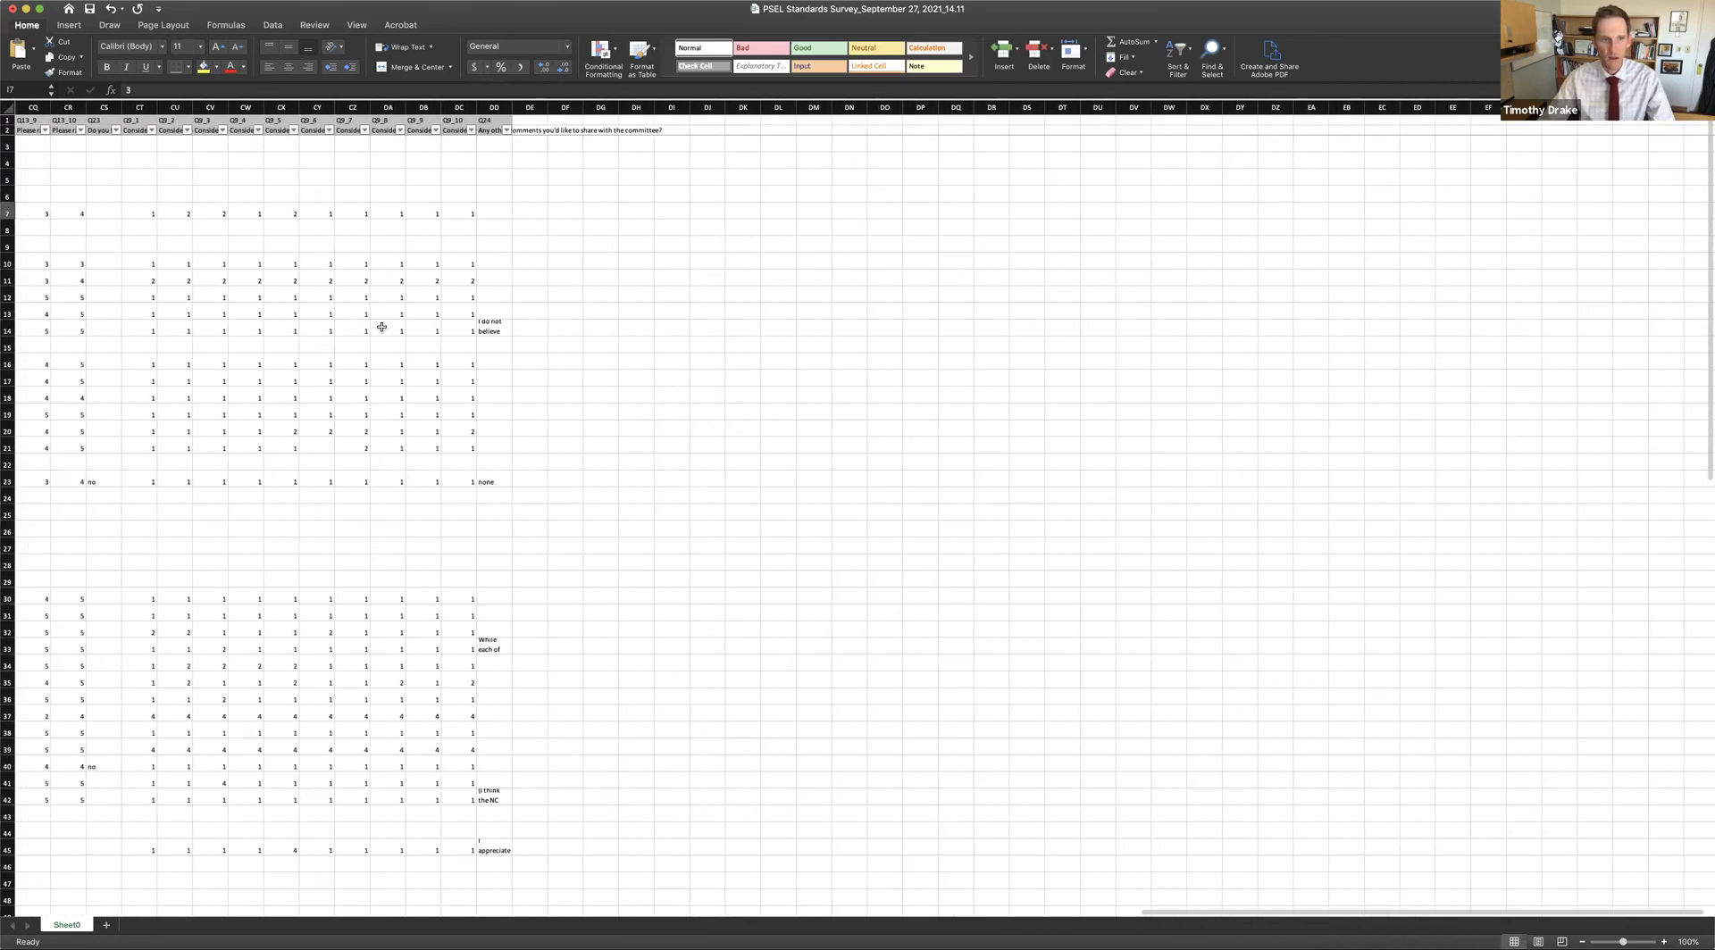
click(498, 322)
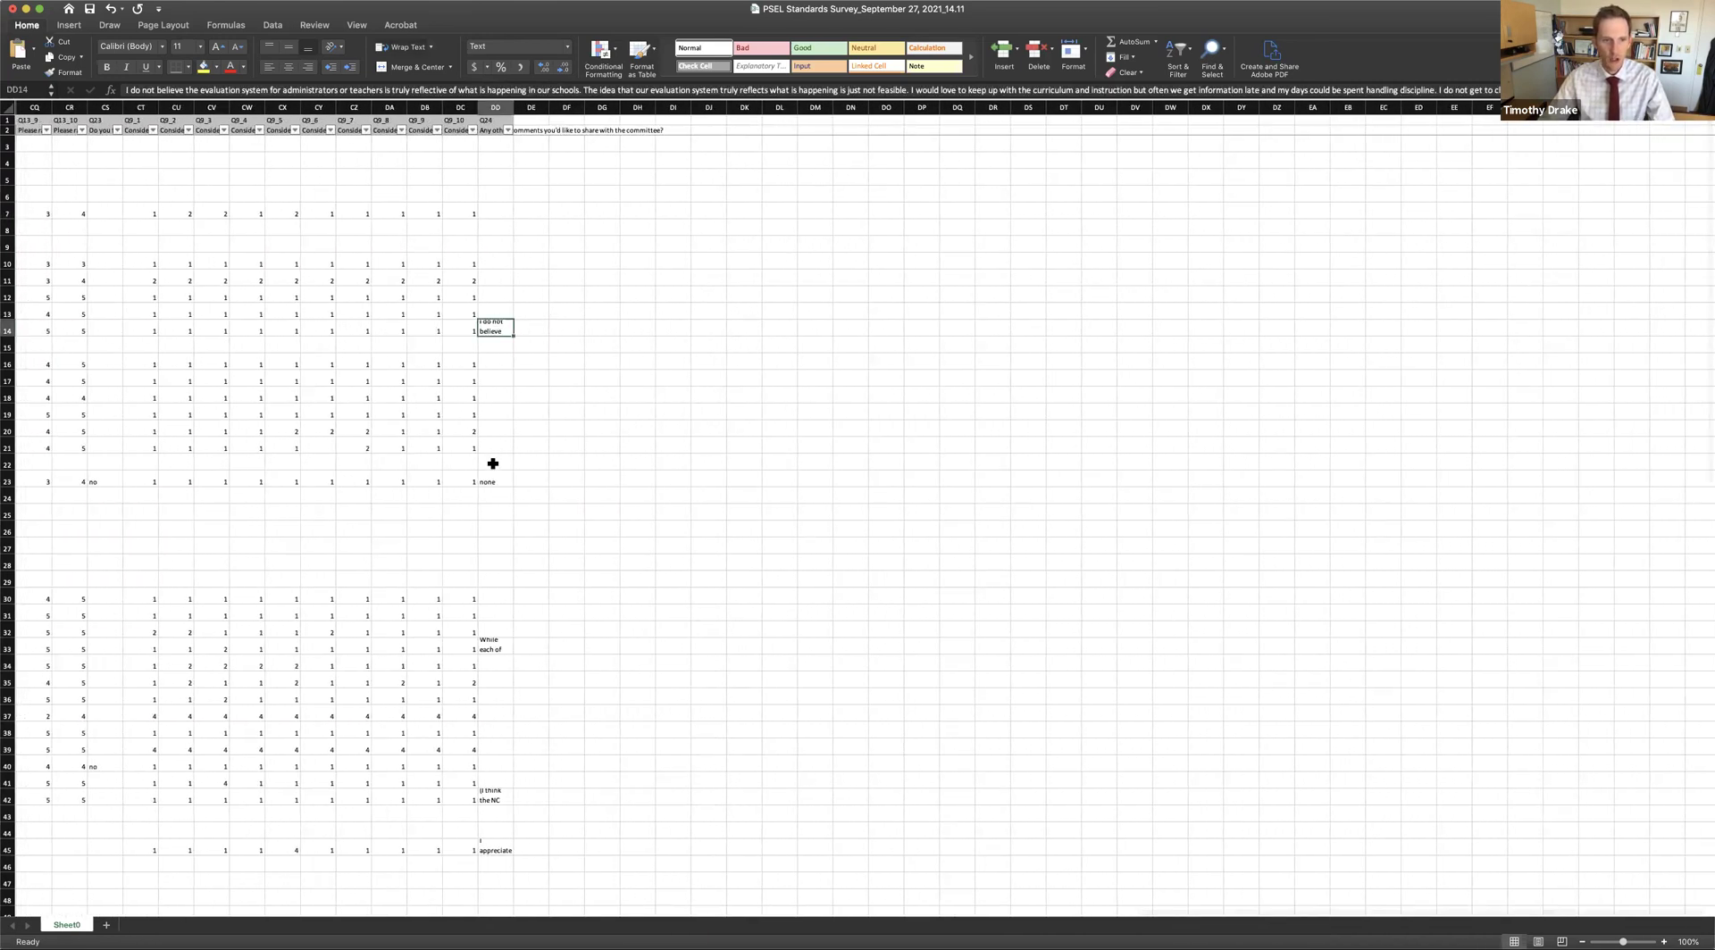
click(492, 494)
scroll(392, 448, left, 10)
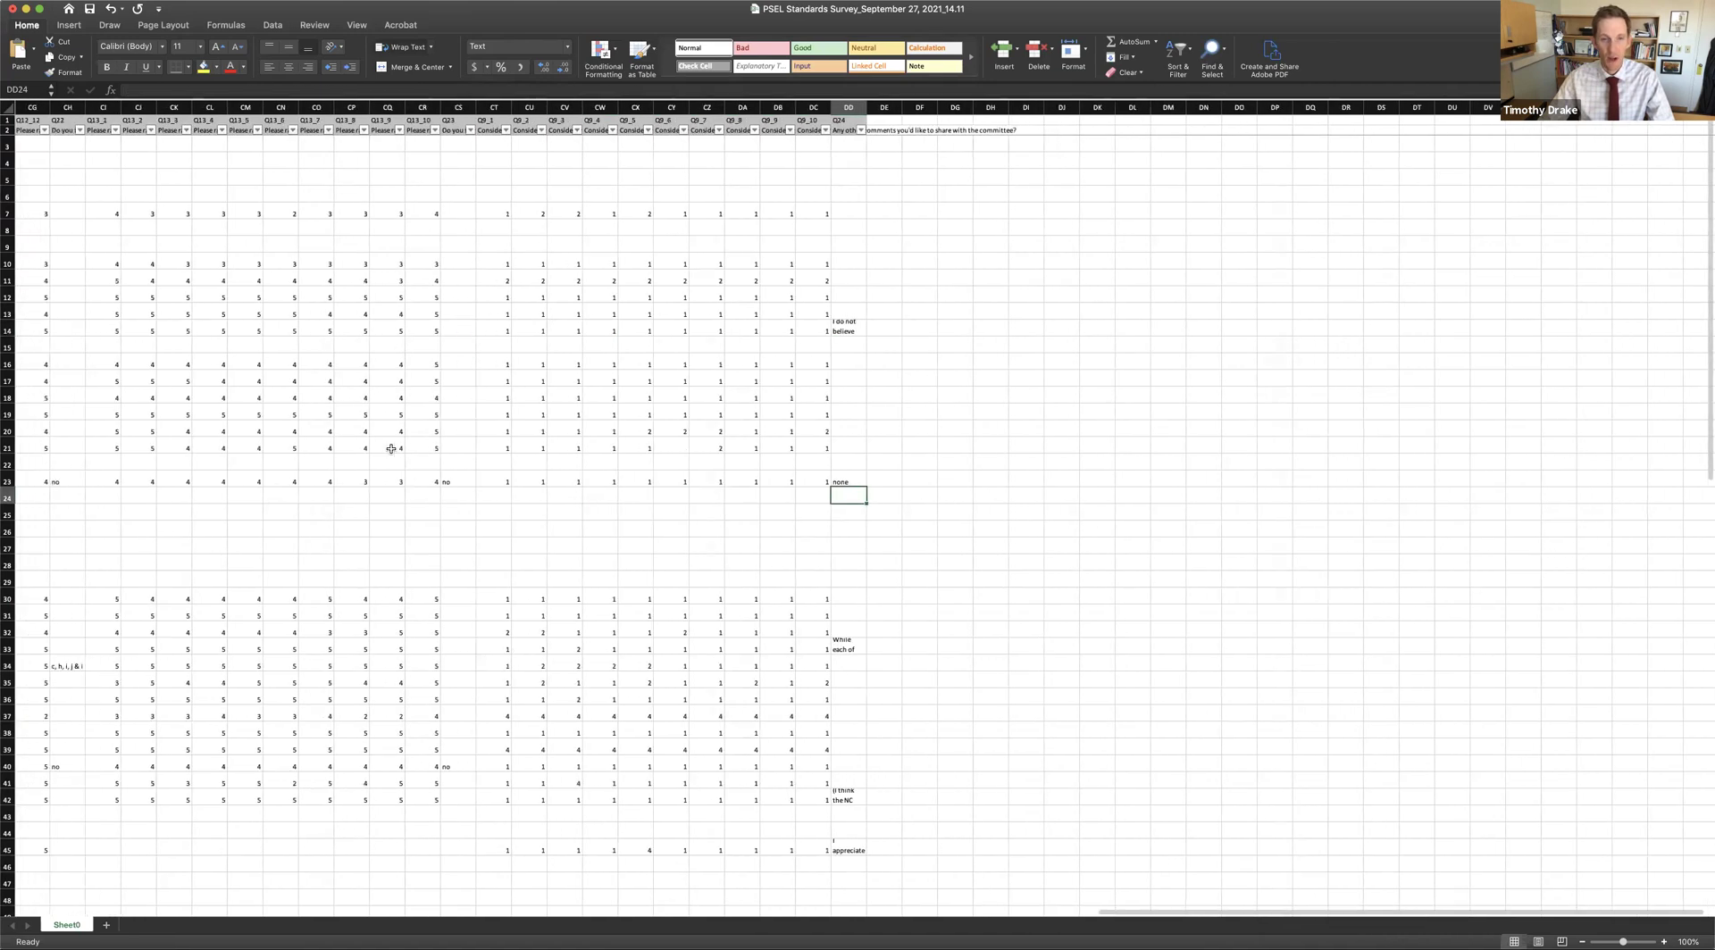
scroll(391, 448, left, 20)
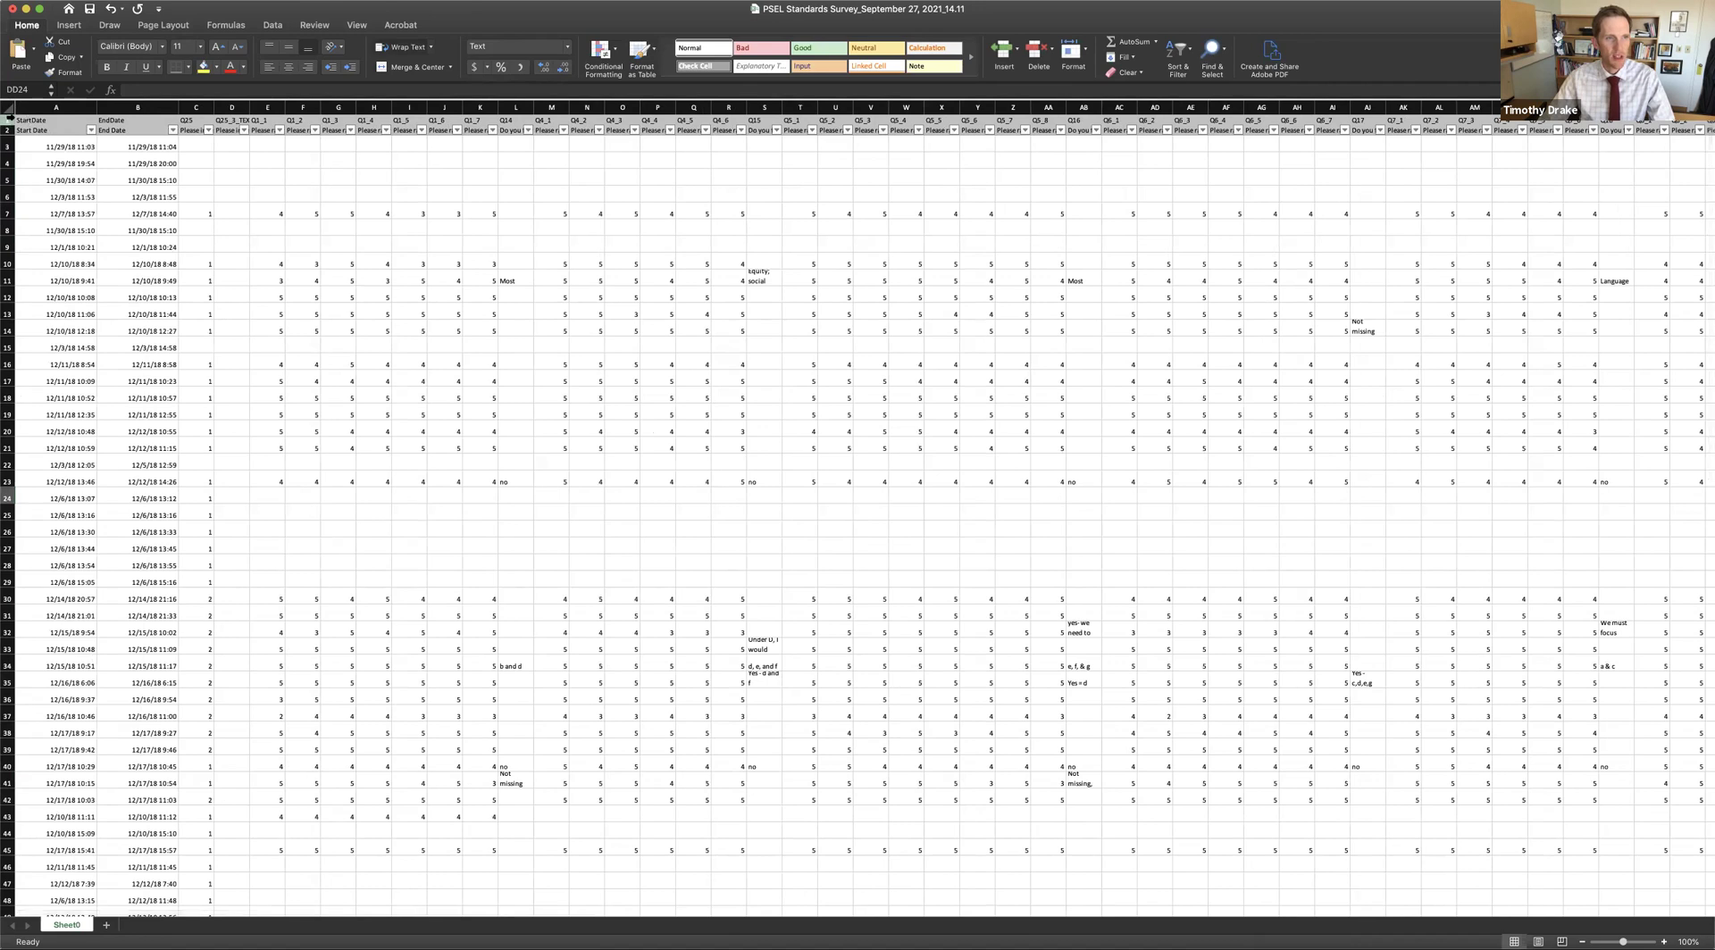
Step: Increase the height of row 2, which holds the question text, to several times the height of a response row
click(9, 117)
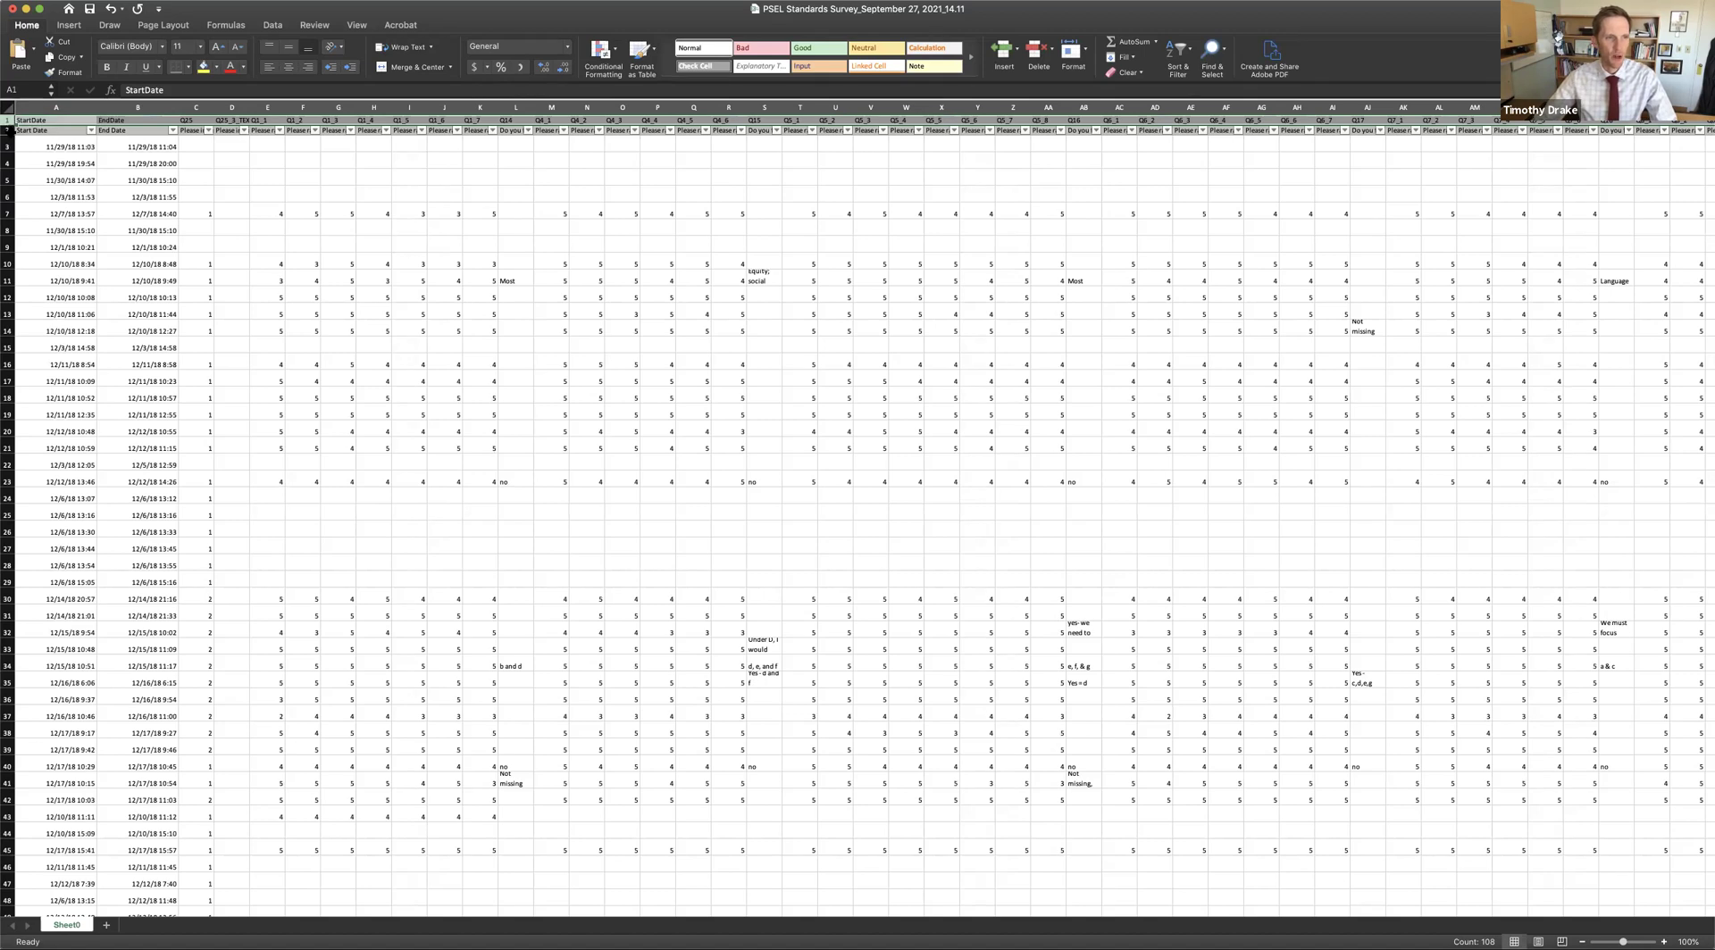
drag(9, 136, 9, 185)
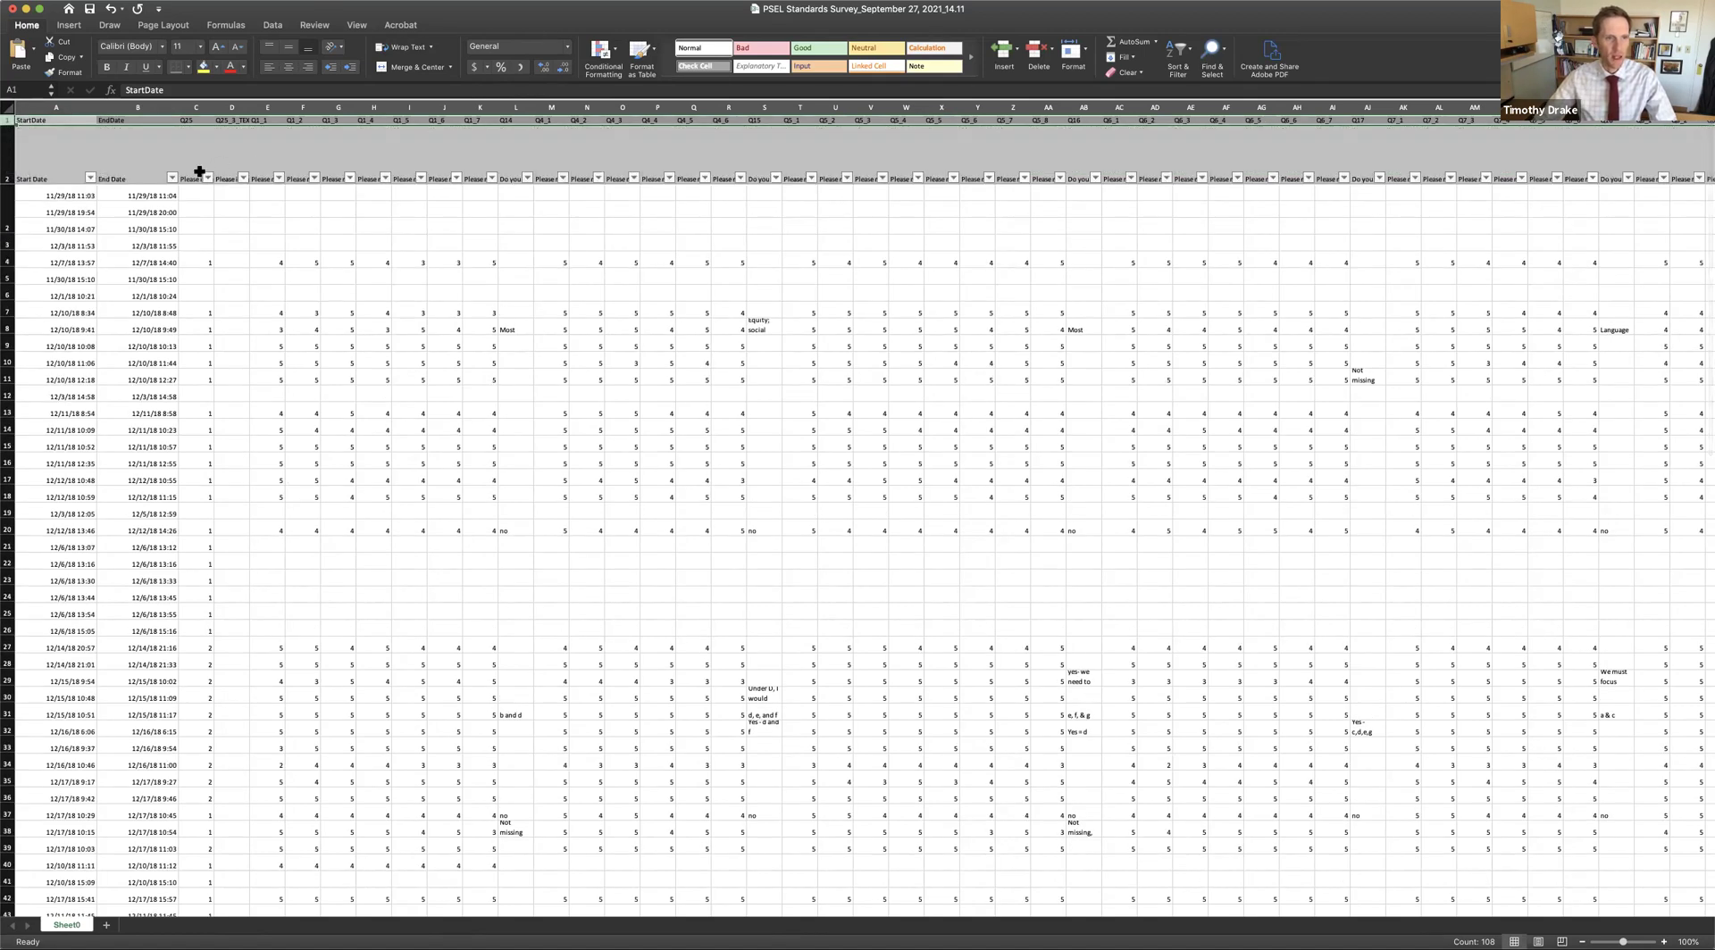
Step: Read the full question wording in row 2 for Q25, several Q1 rating items and the open-ended Q14
click(193, 138)
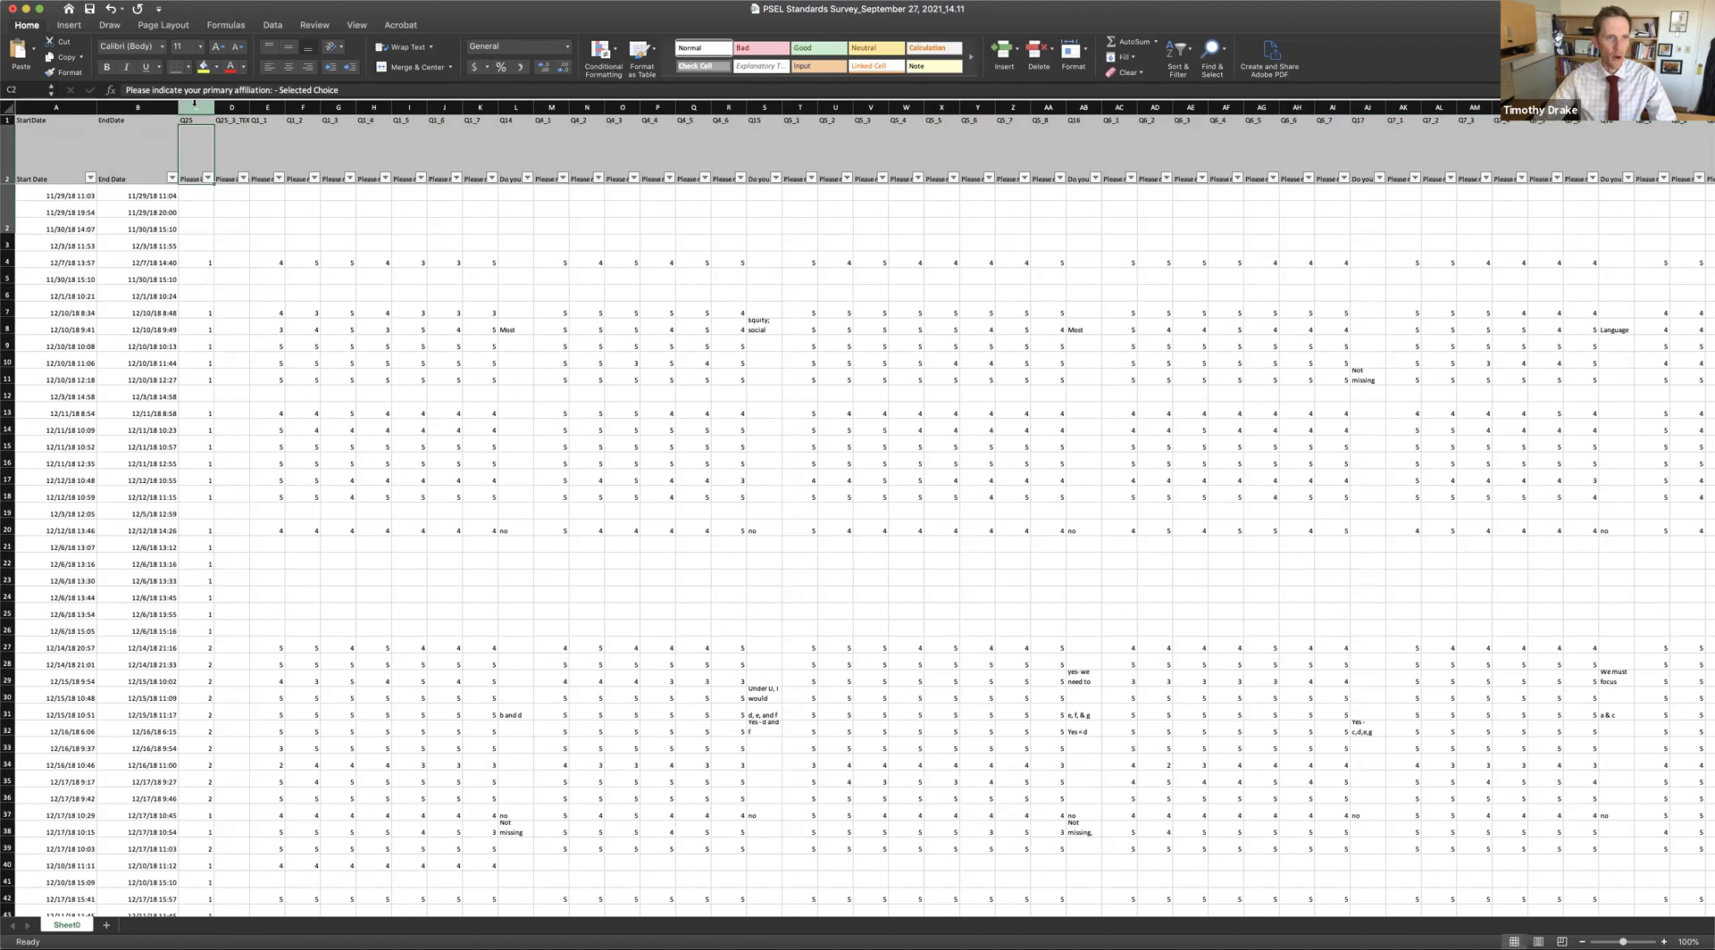
click(400, 155)
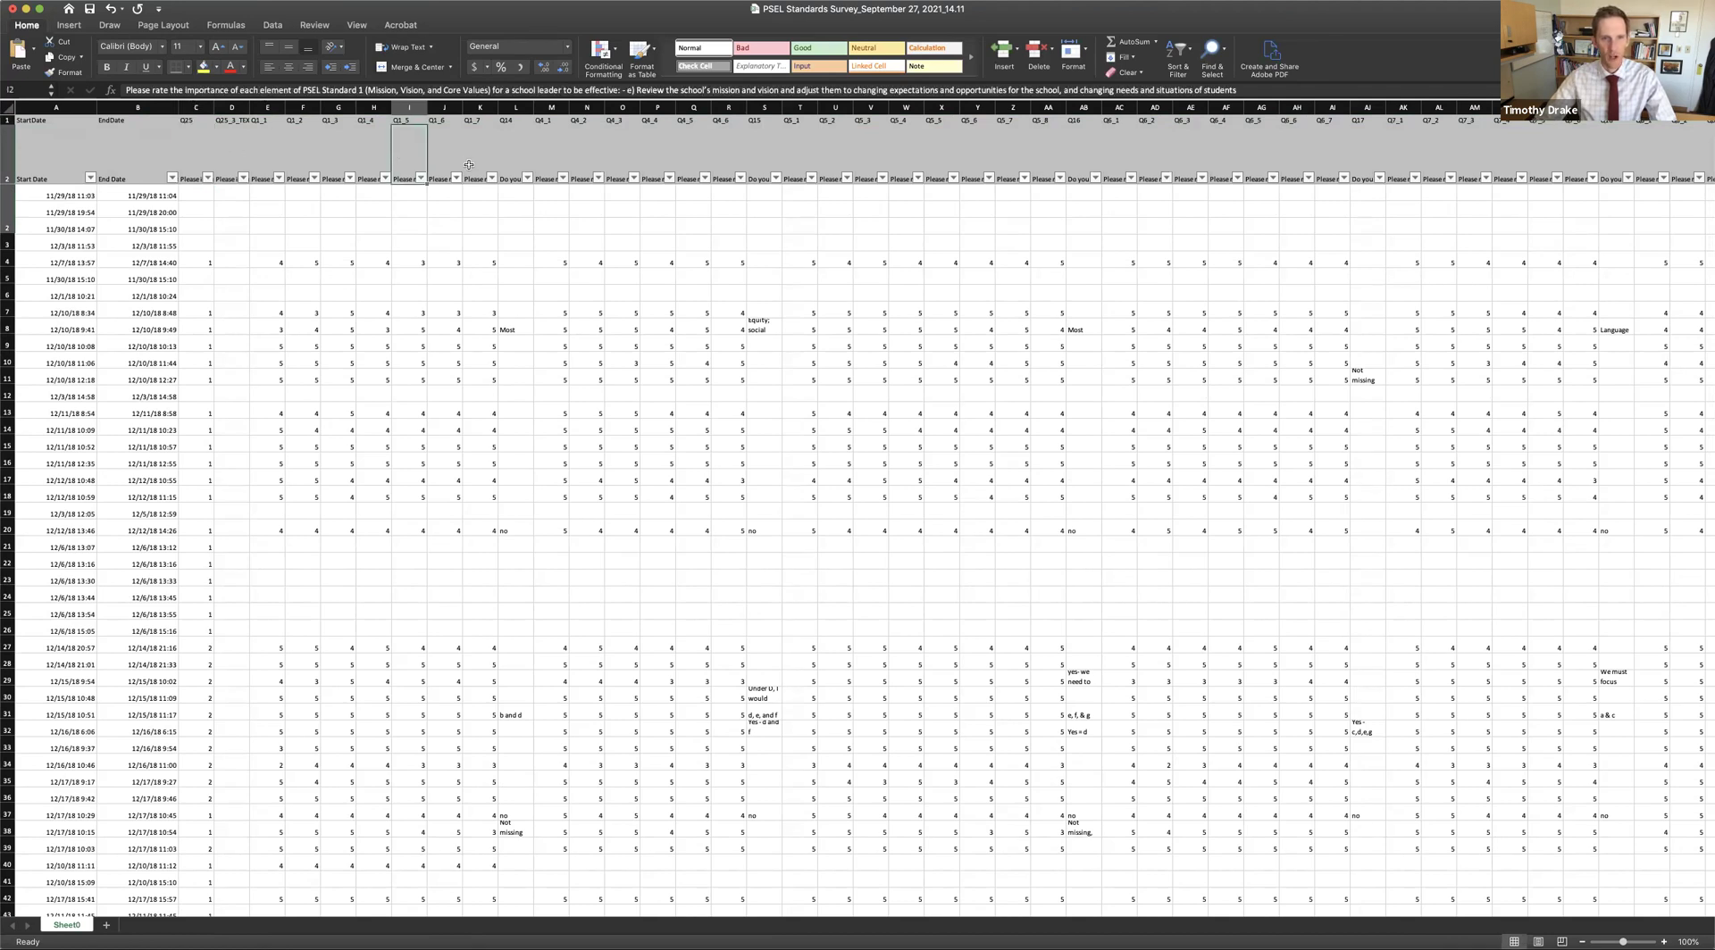
key(Right)
key(Right)
key(Right)
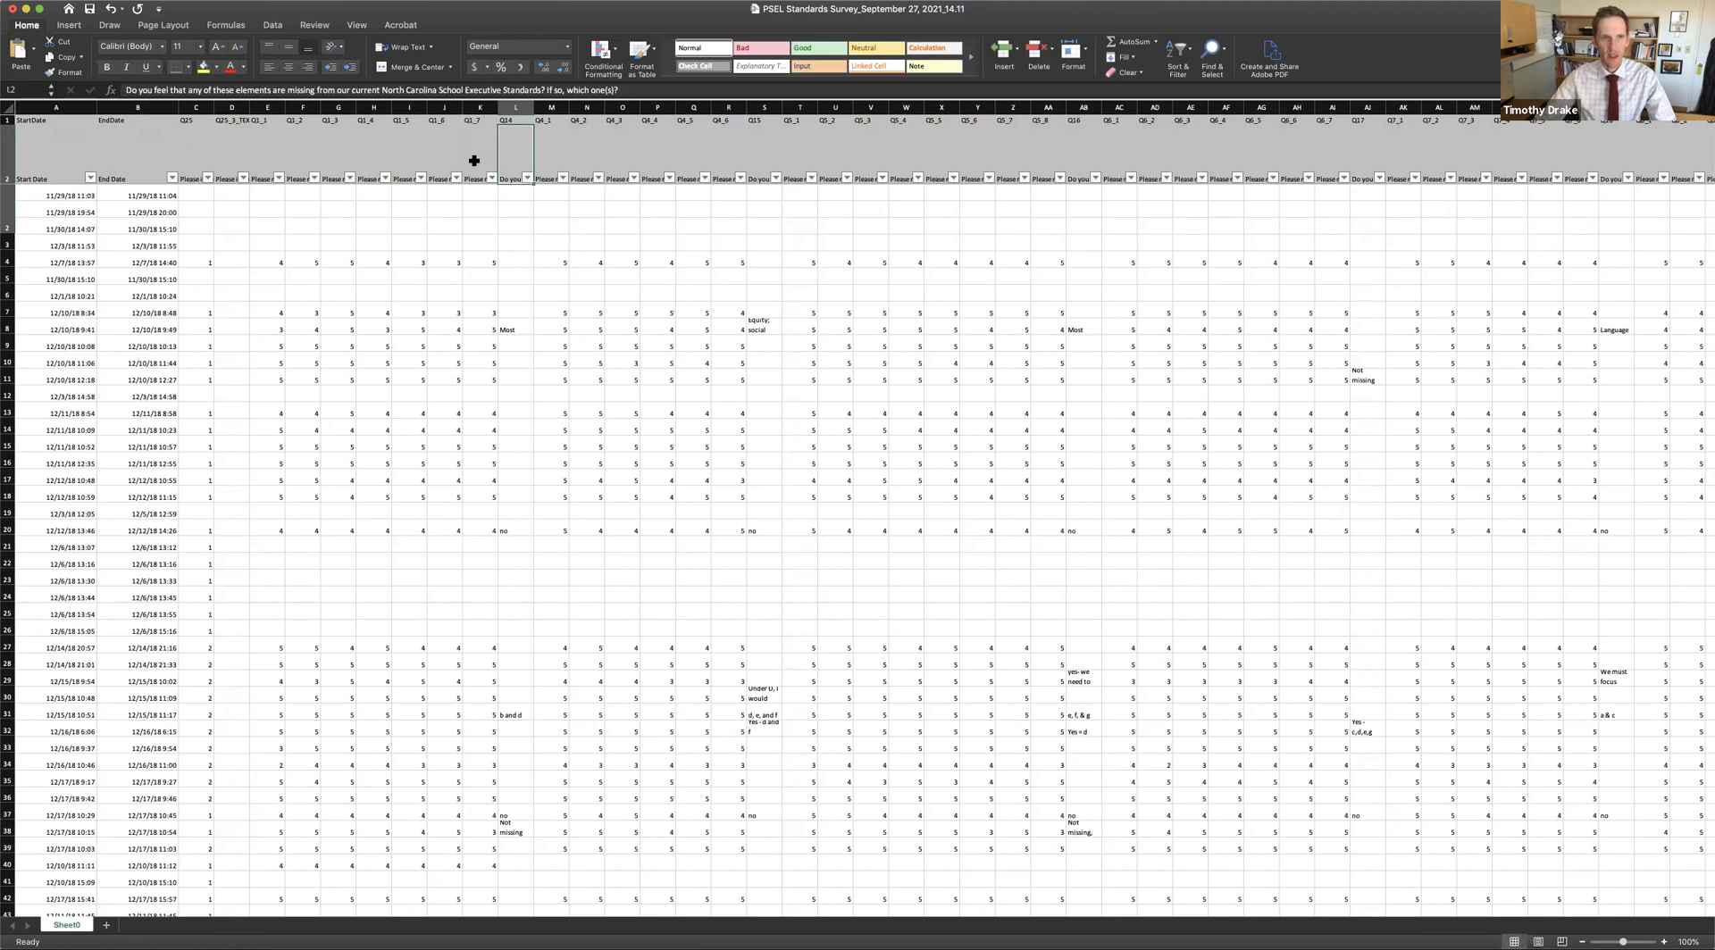
click(474, 160)
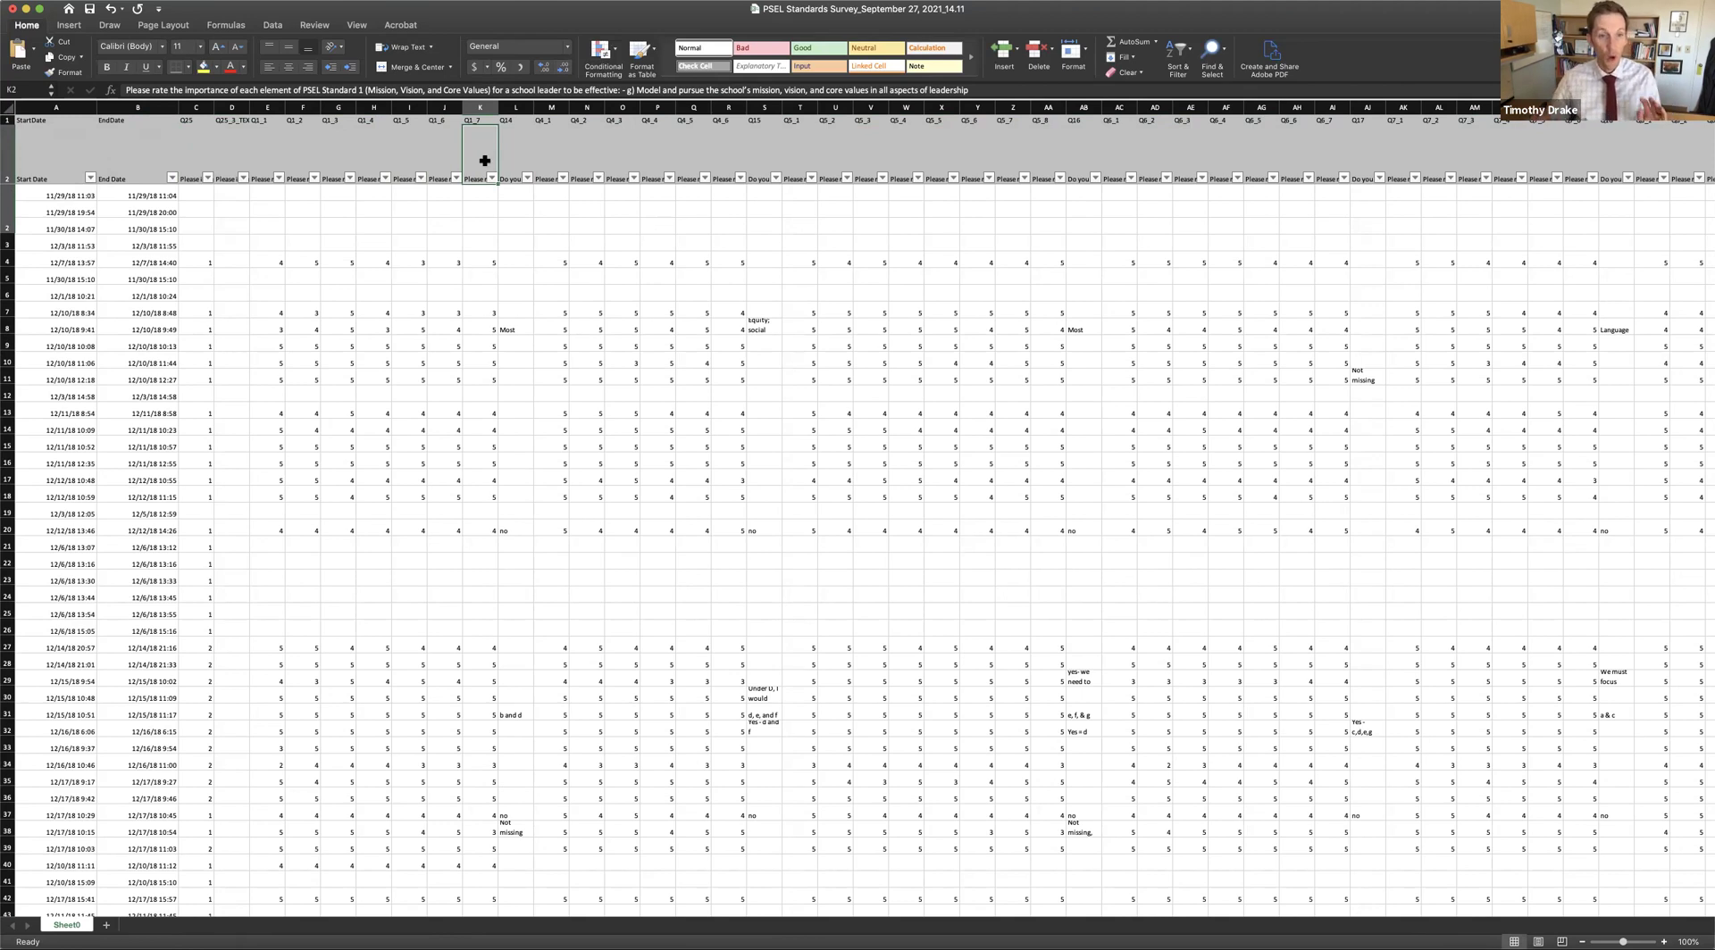
drag(463, 179, 463, 225)
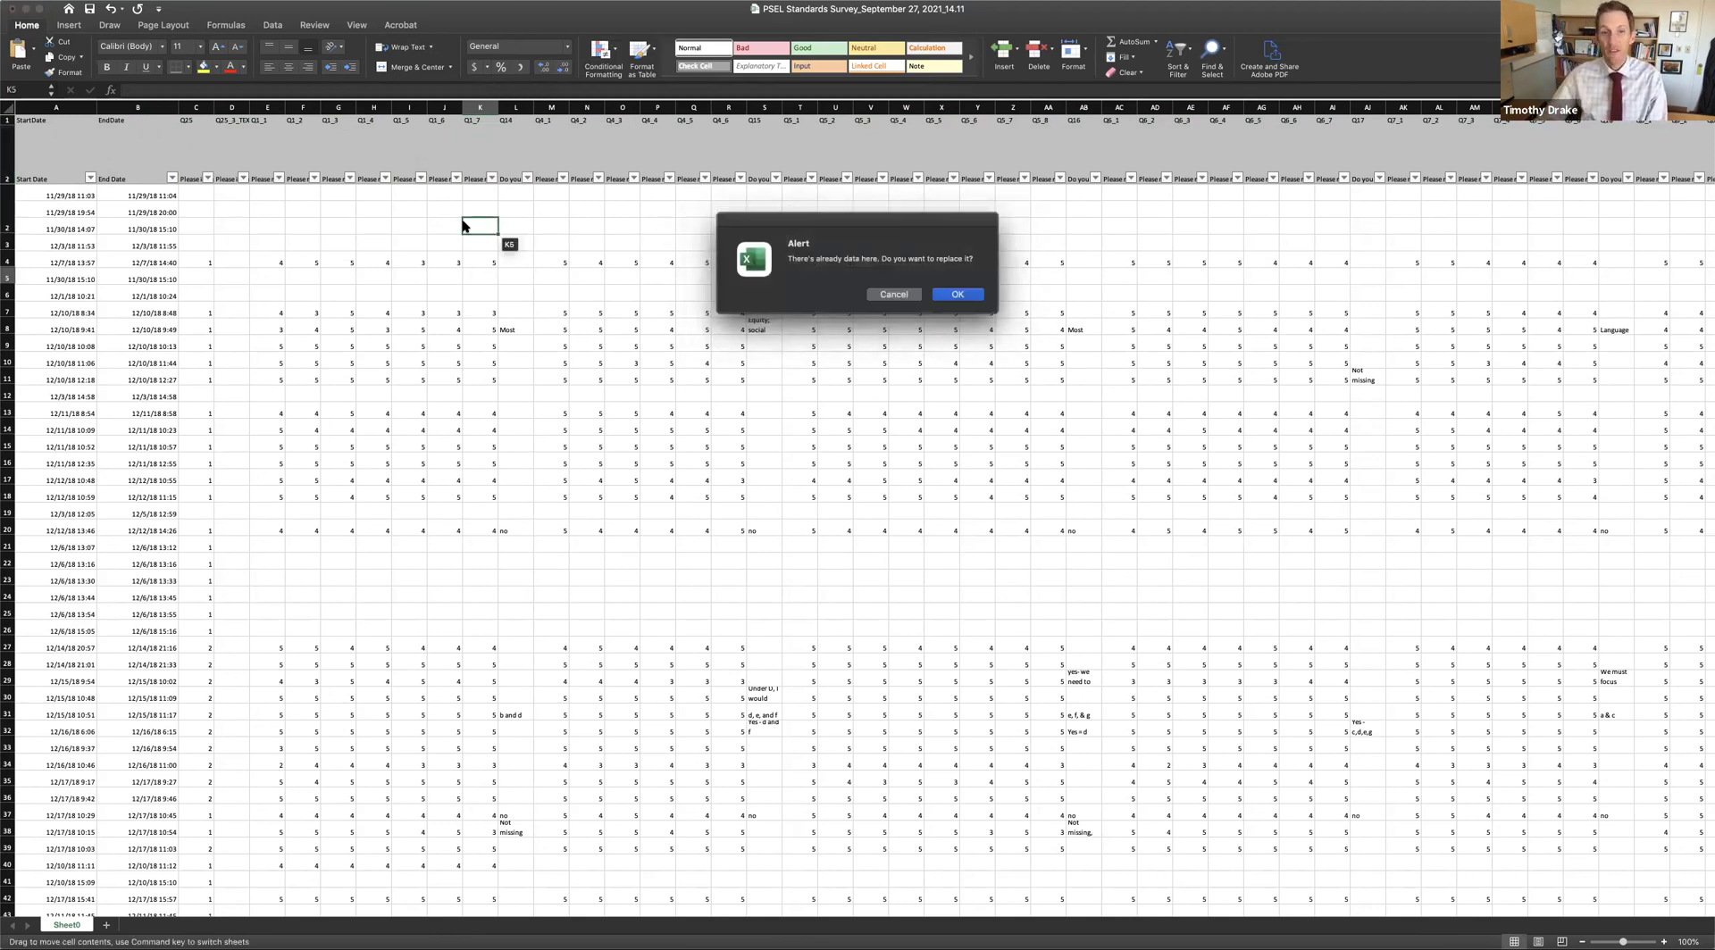
click(894, 293)
Step: Delete response rows 3 through 6, which contain no survey answers
drag(622, 195, 630, 238)
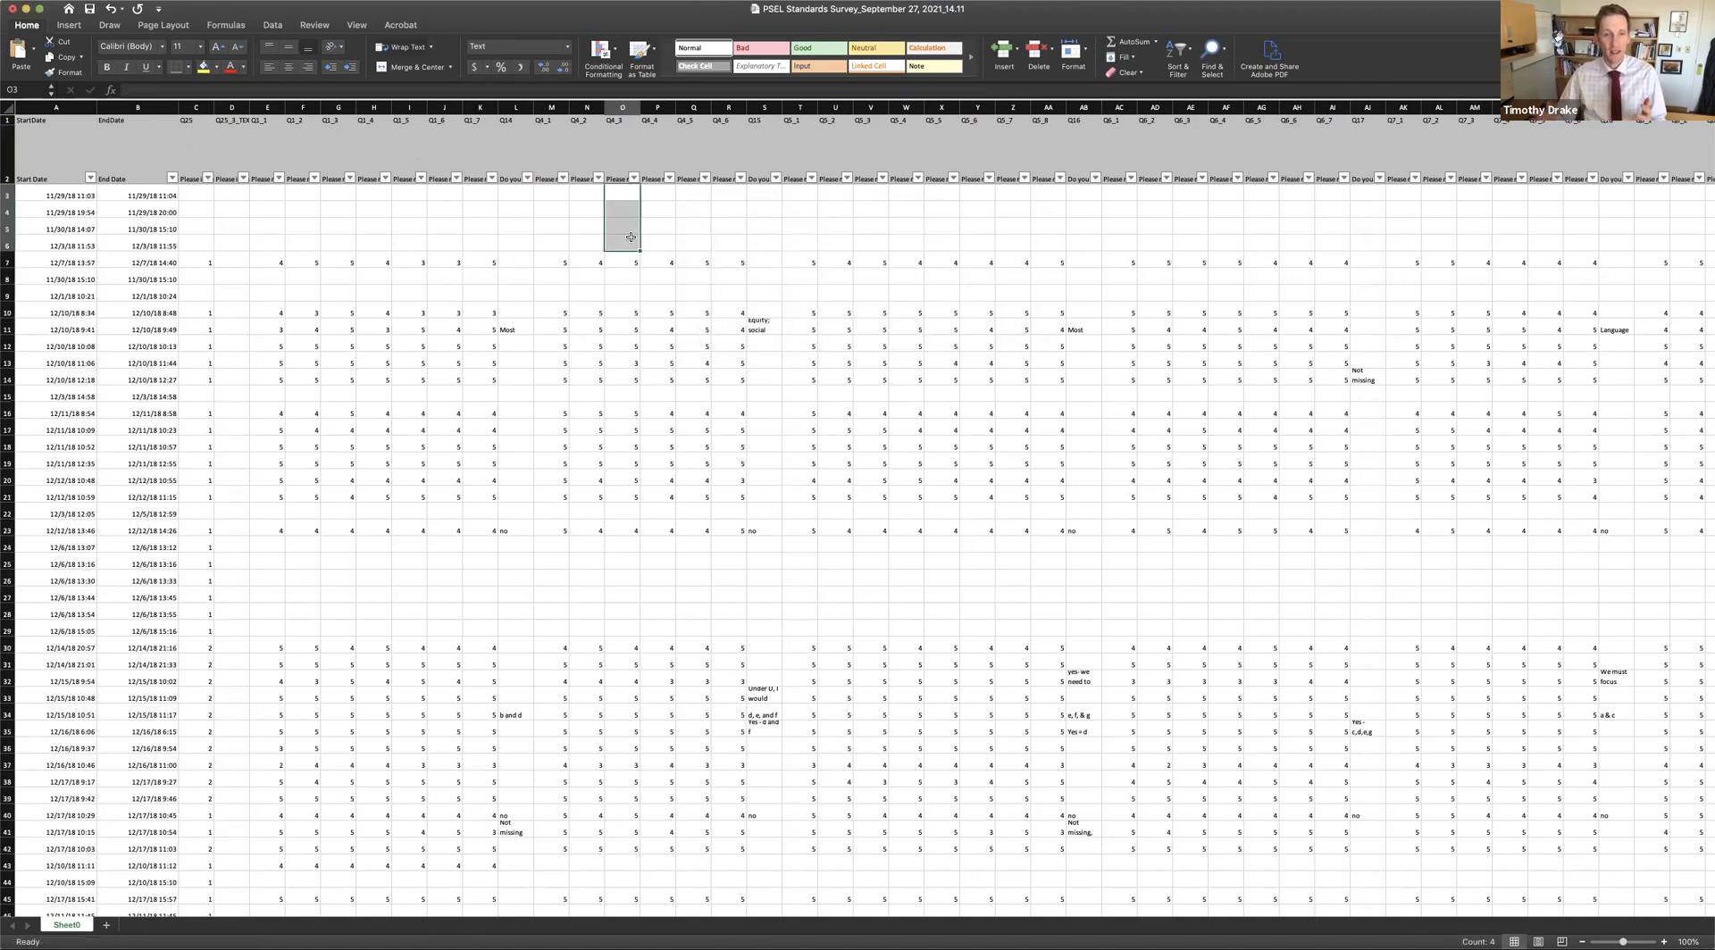
click(11, 195)
drag(11, 194, 7, 241)
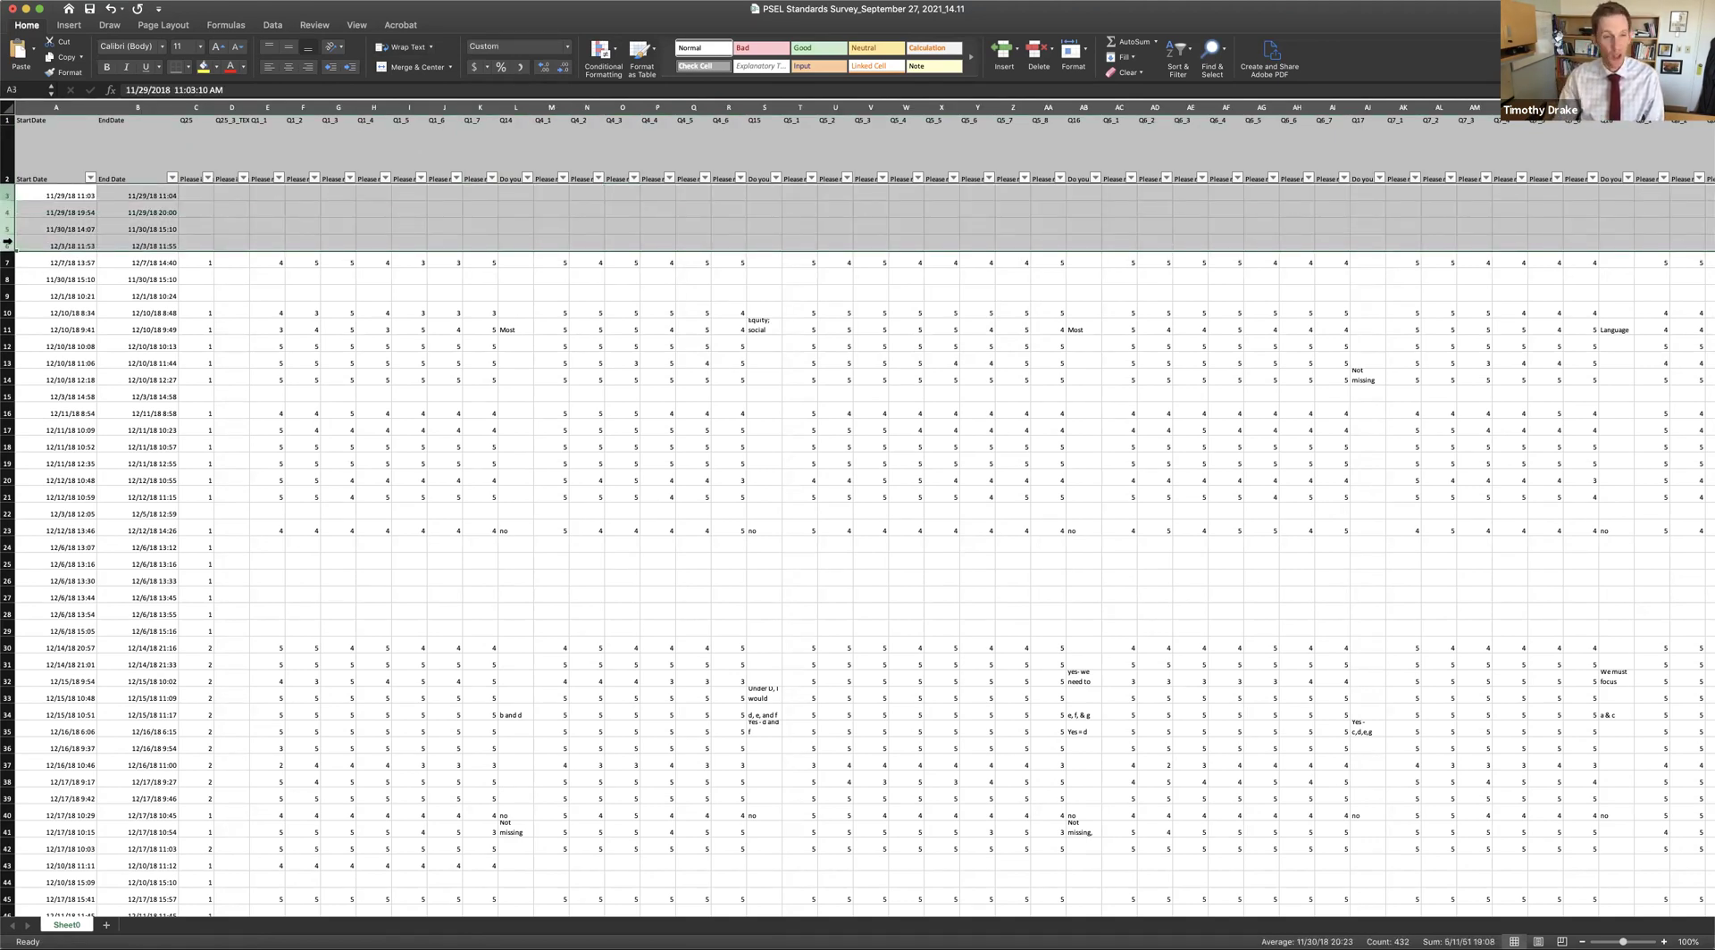
key(super+minus)
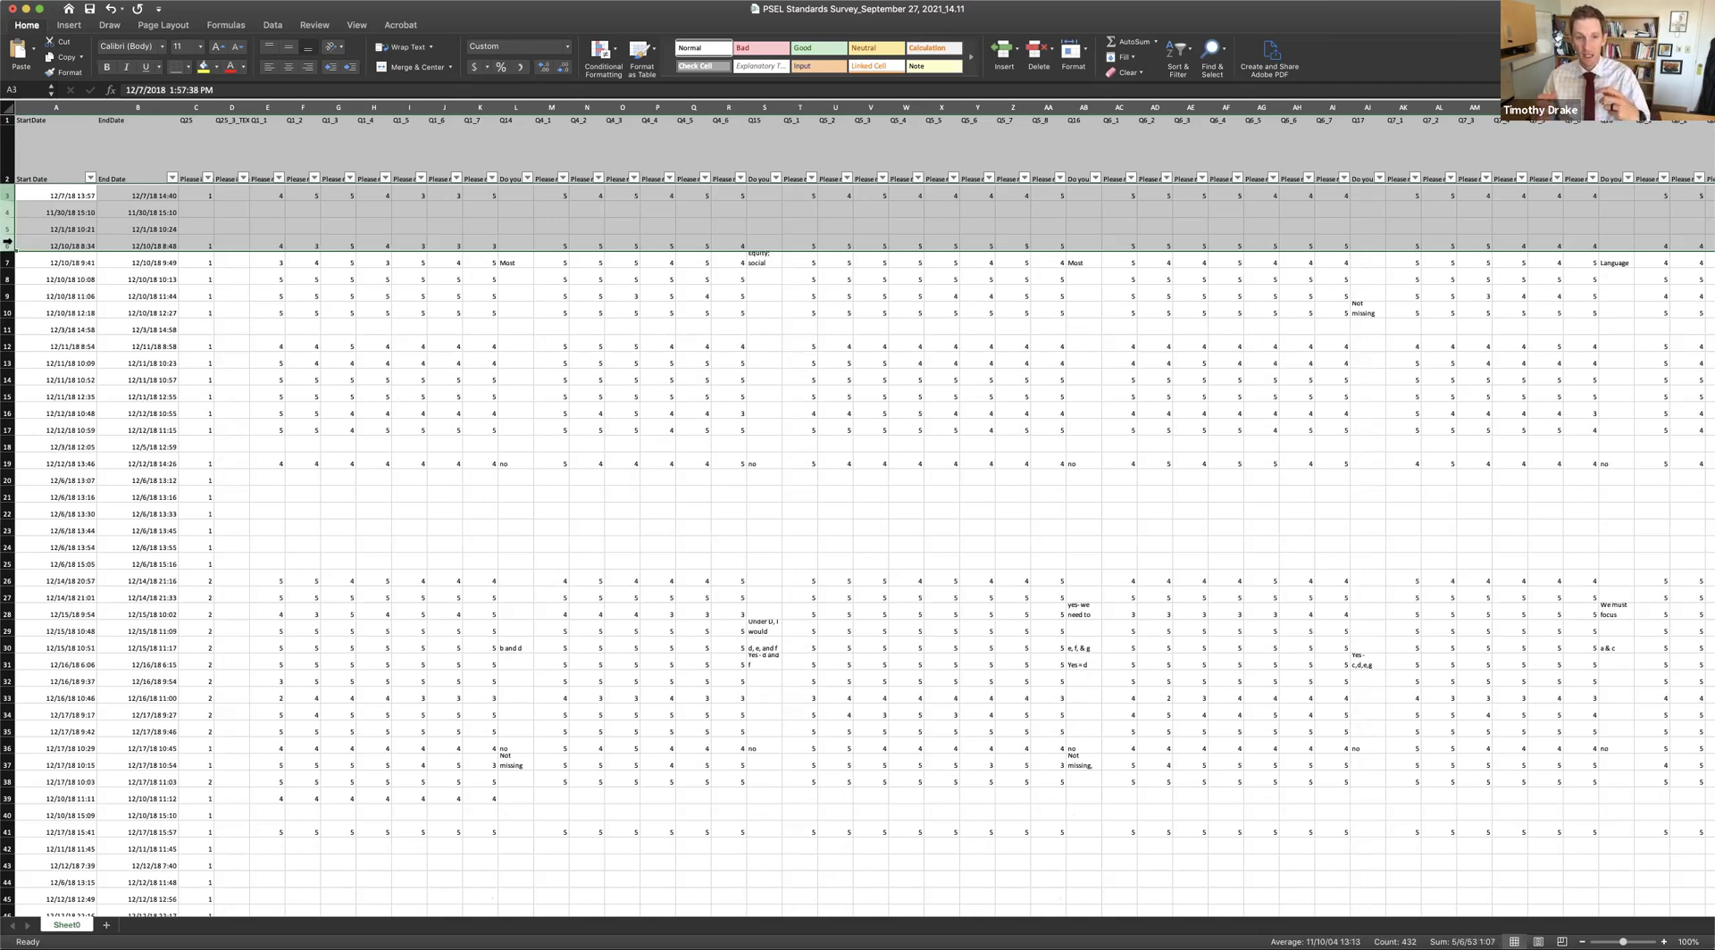
click(207, 279)
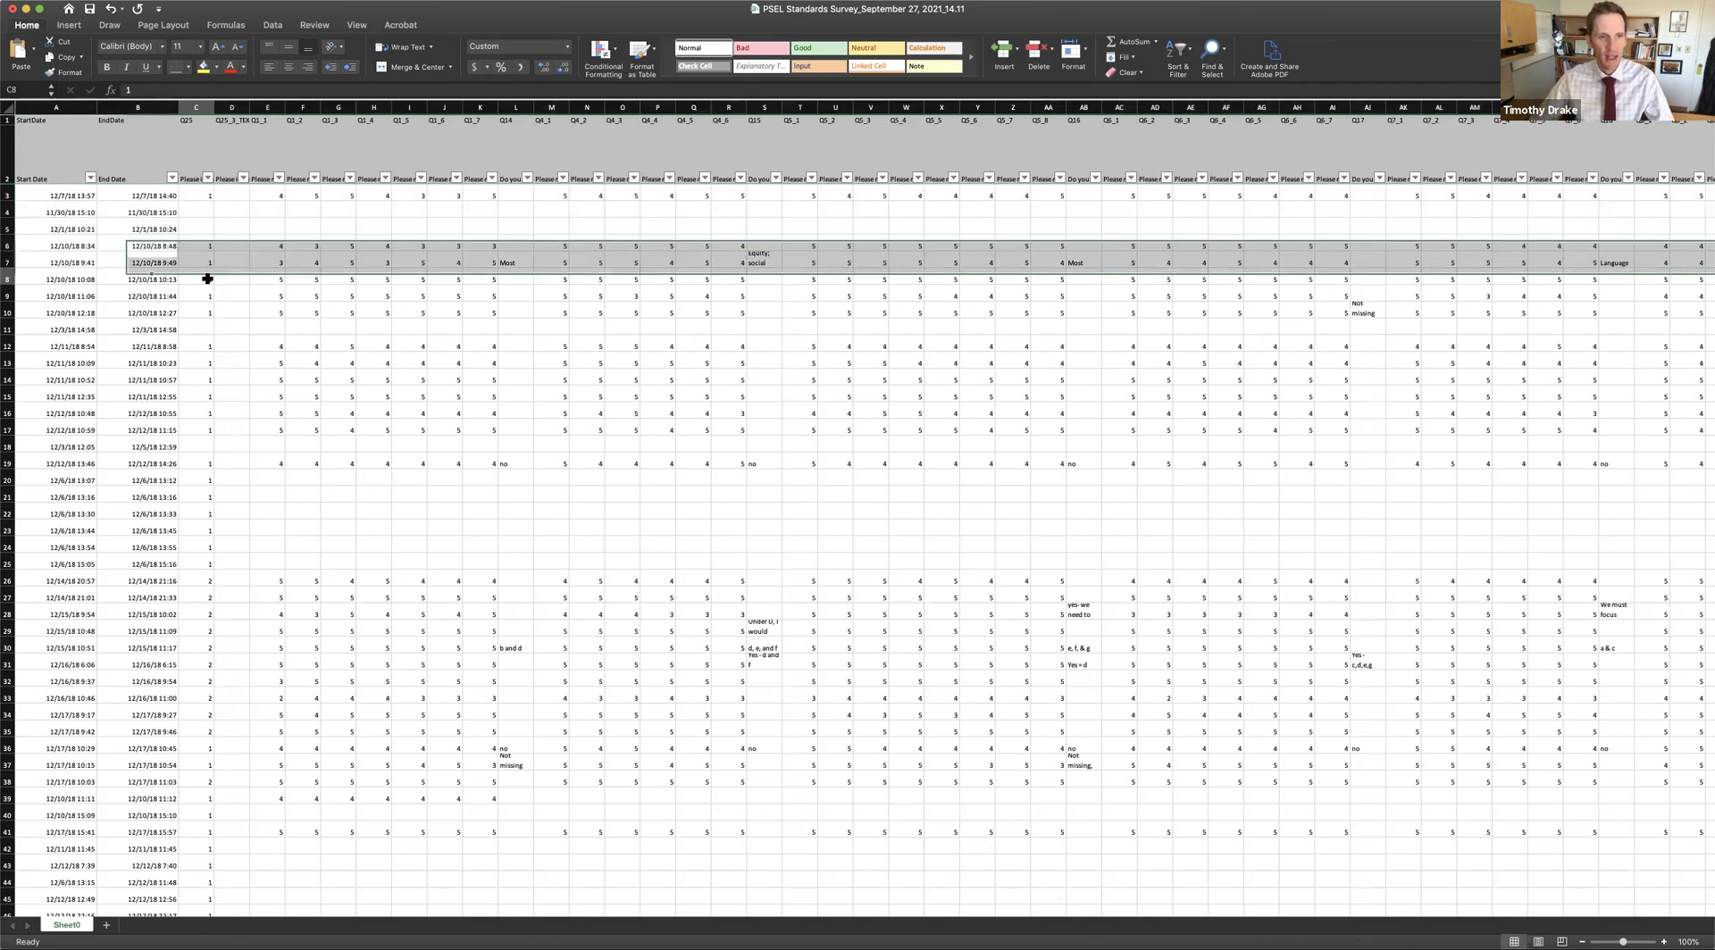